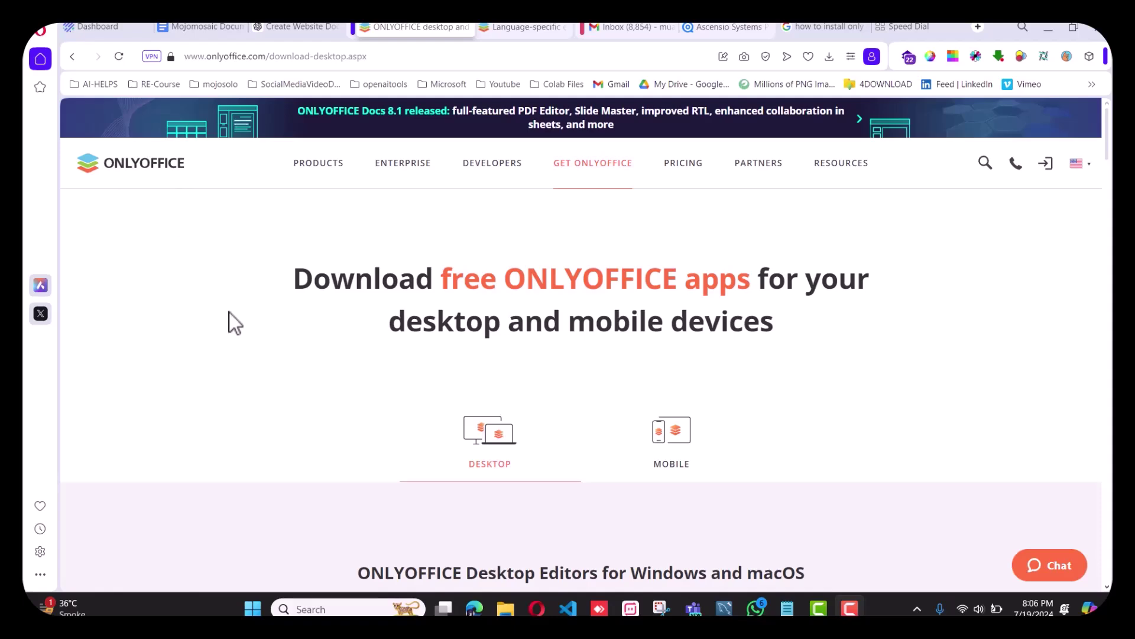
# - Look through the ONLYOFFICE download page for the Windows, macOS and Linux versions of Desktop Editors
pyautogui.scroll(-7, 236, 318)
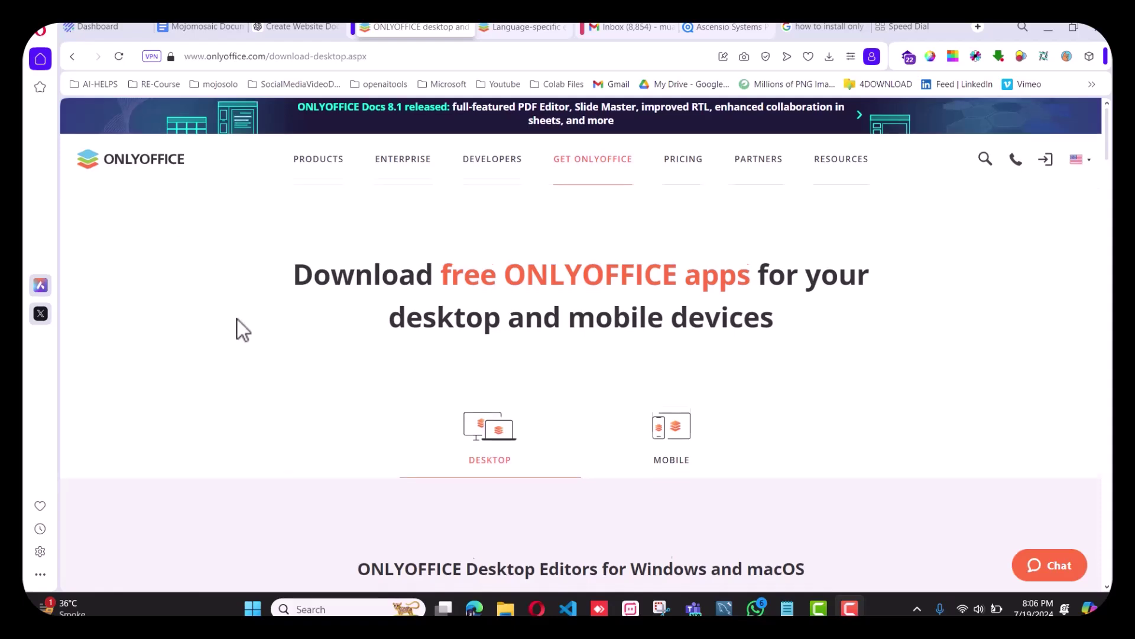
pyautogui.scroll(1, 237, 321)
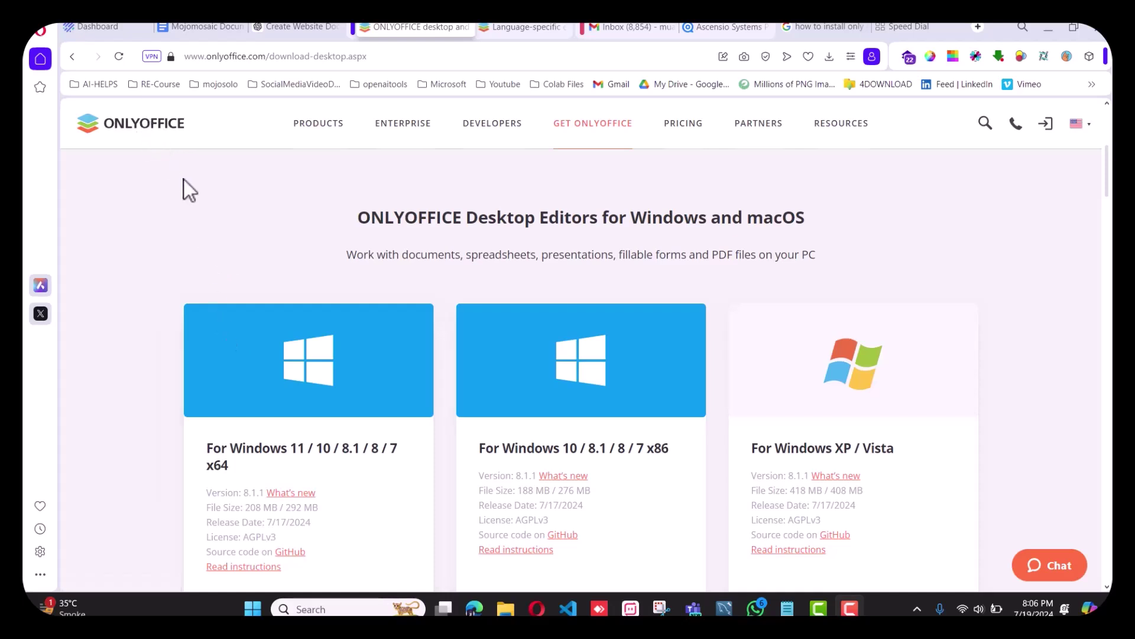
pyautogui.scroll(-3, 188, 190)
pyautogui.scroll(6, 200, 236)
pyautogui.moveTo(583, 143)
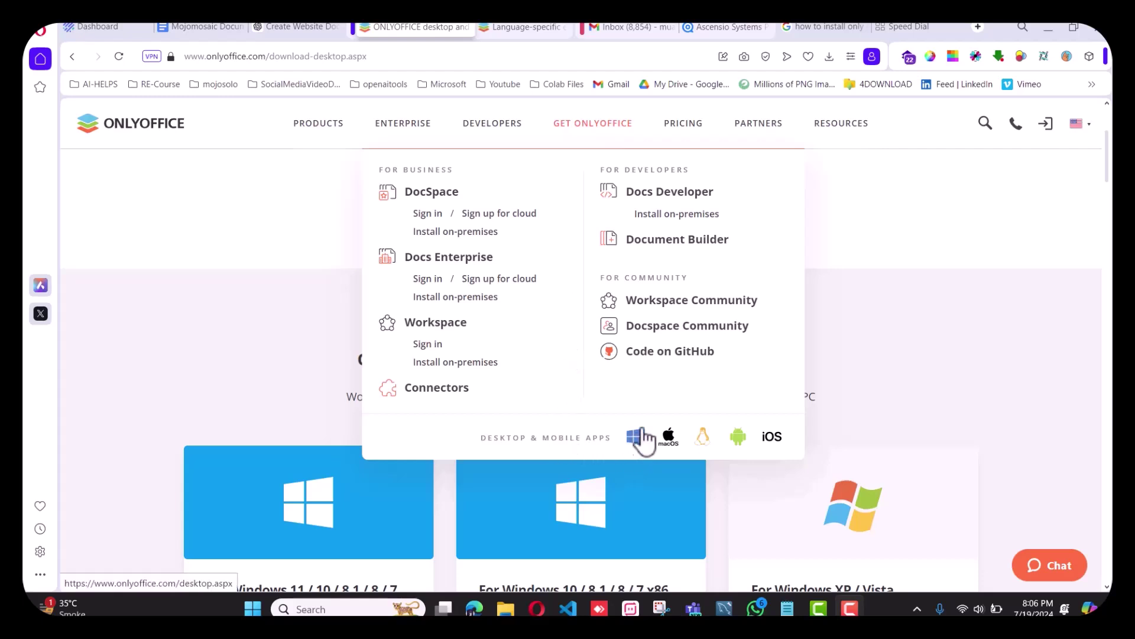
pyautogui.scroll(-3, 187, 315)
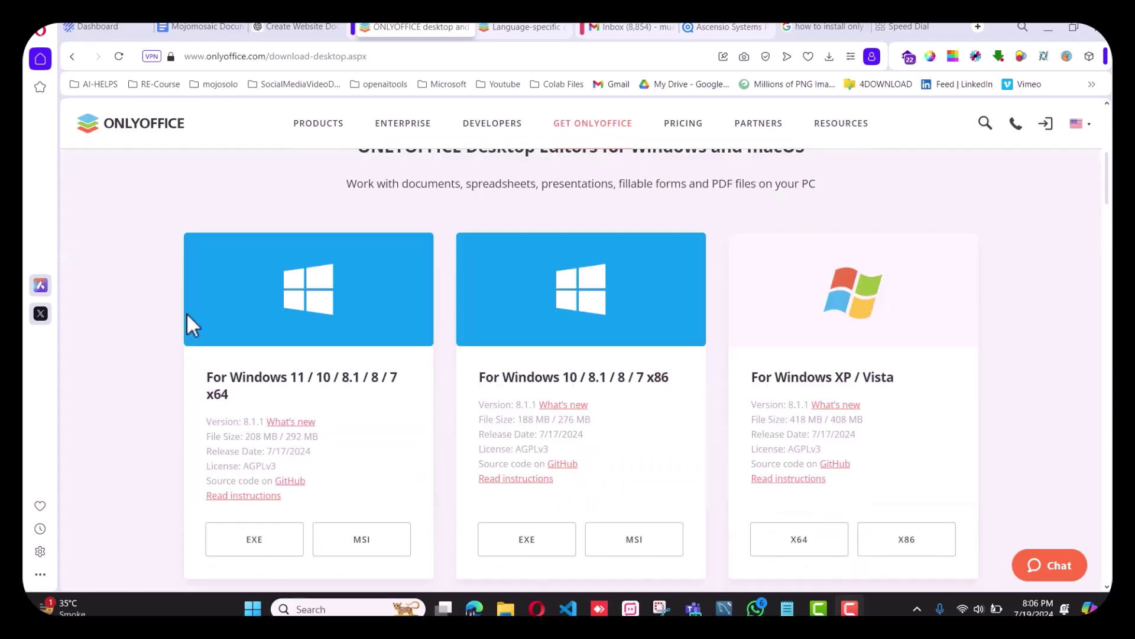
pyautogui.scroll(-2, 326, 291)
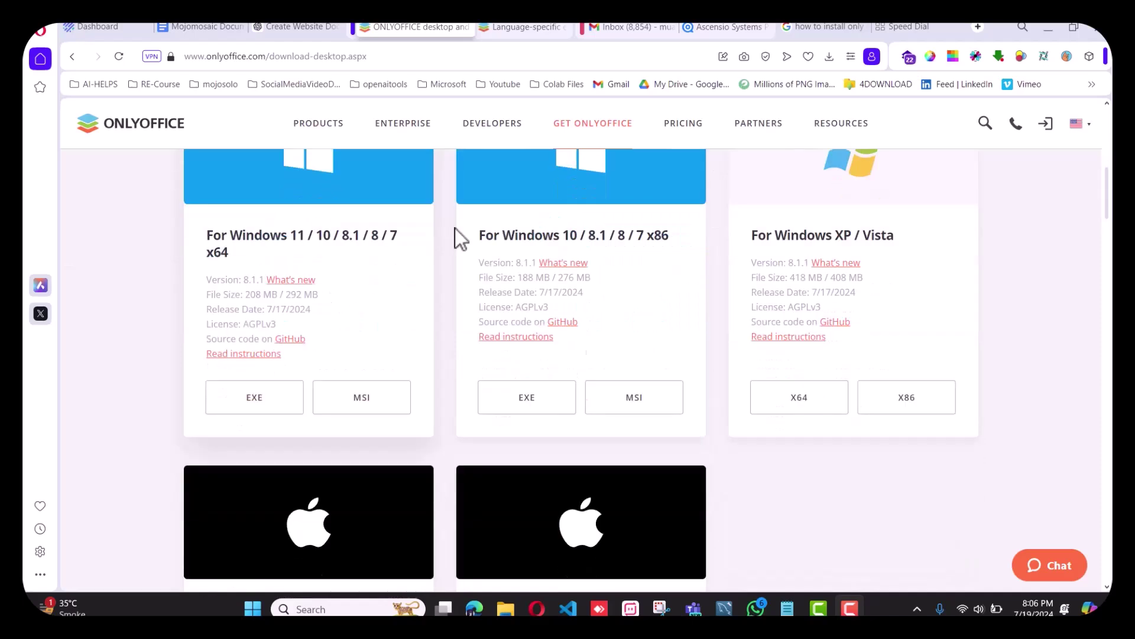
pyautogui.scroll(4, 424, 382)
pyautogui.scroll(-5, 418, 373)
pyautogui.scroll(-7, 417, 373)
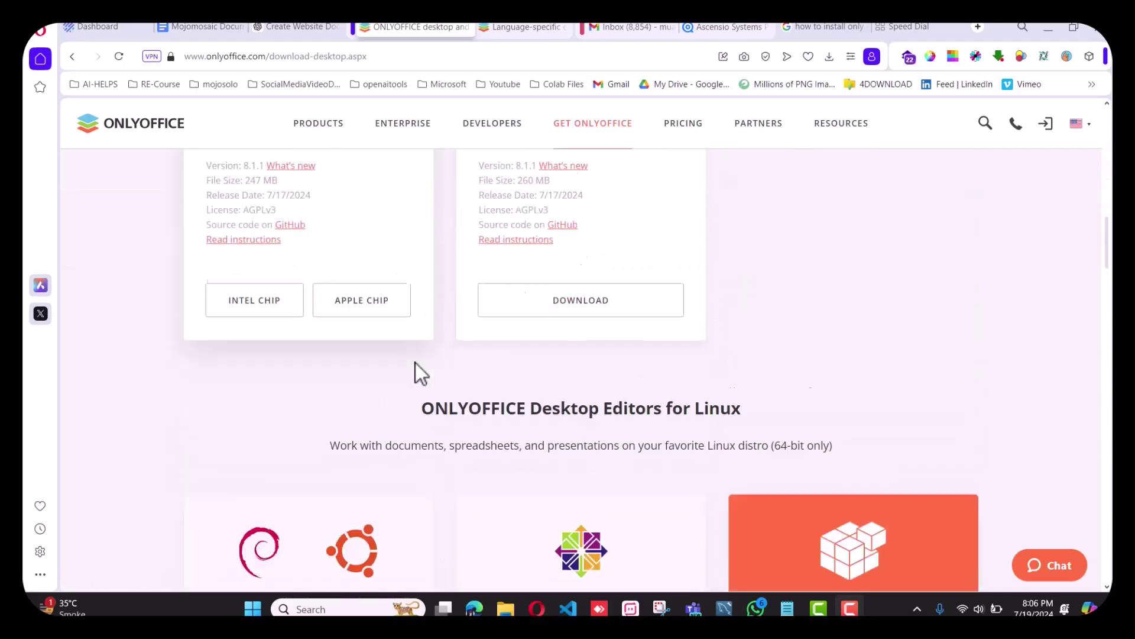
pyautogui.scroll(-2, 516, 355)
pyautogui.scroll(11, 515, 354)
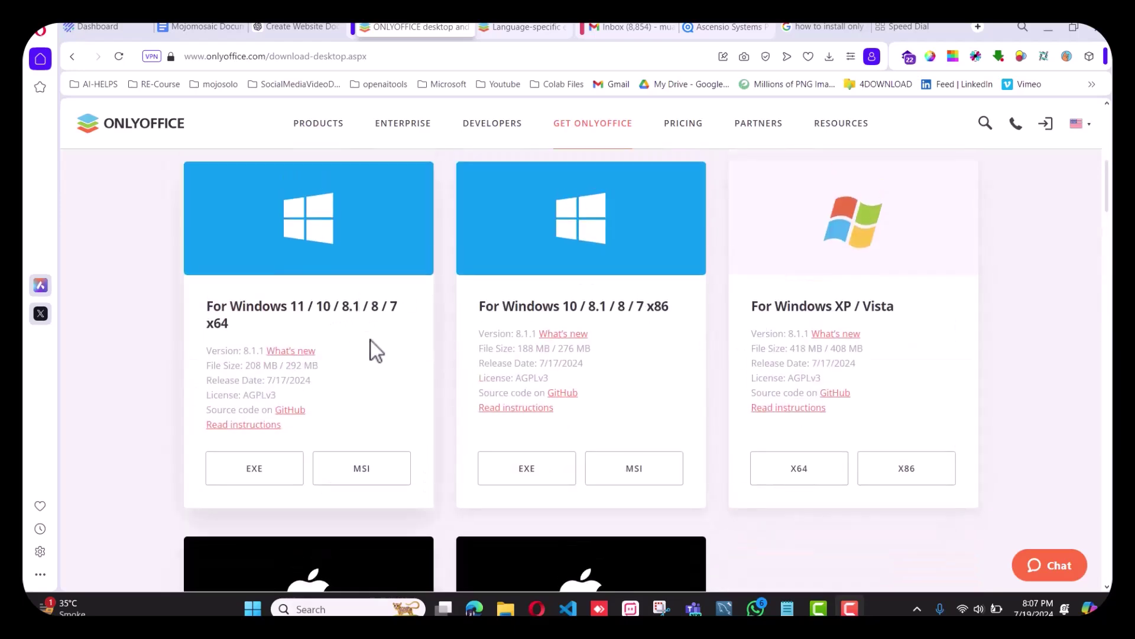
# - Launch the downloaded ONLYOFFICE Desktop Editors installer from the browser's downloads
pyautogui.click(829, 56)
pyautogui.click(654, 145)
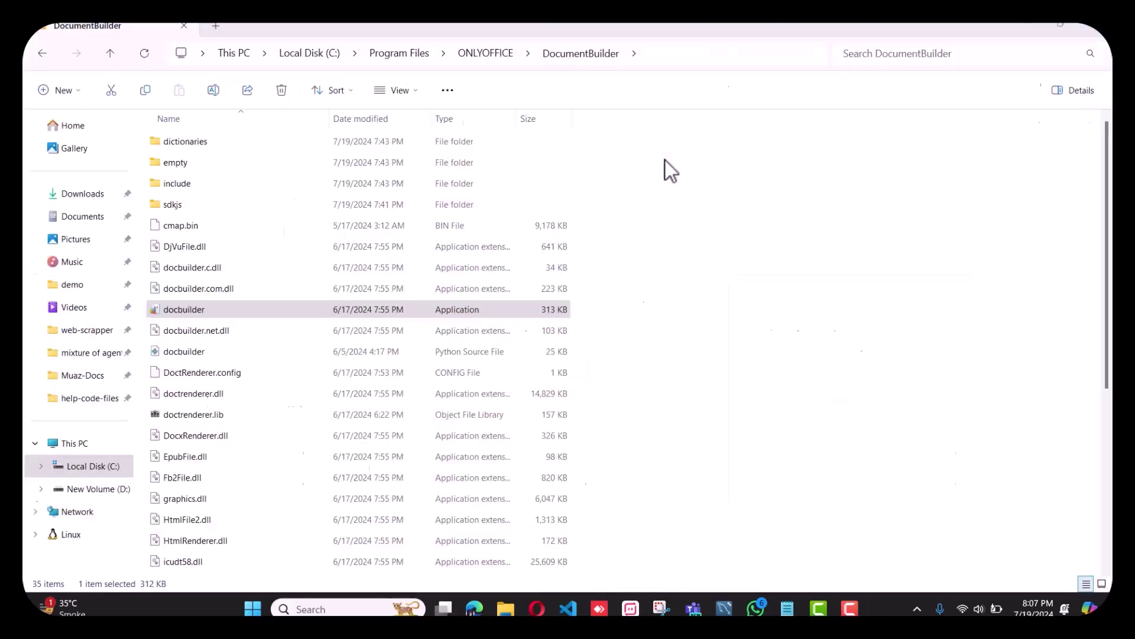
pyautogui.click(595, 349)
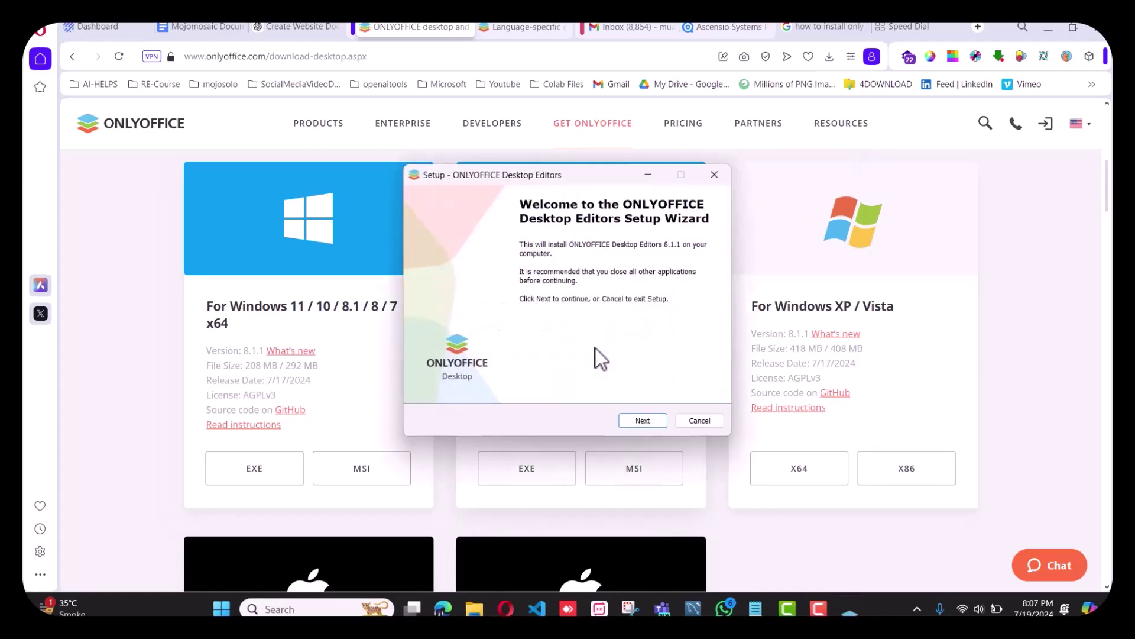
# - Accept the license agreement in the setup wizard and keep the destination folder C:\Program Files\ONLYOFFICE\DesktopEditors
pyautogui.click(642, 419)
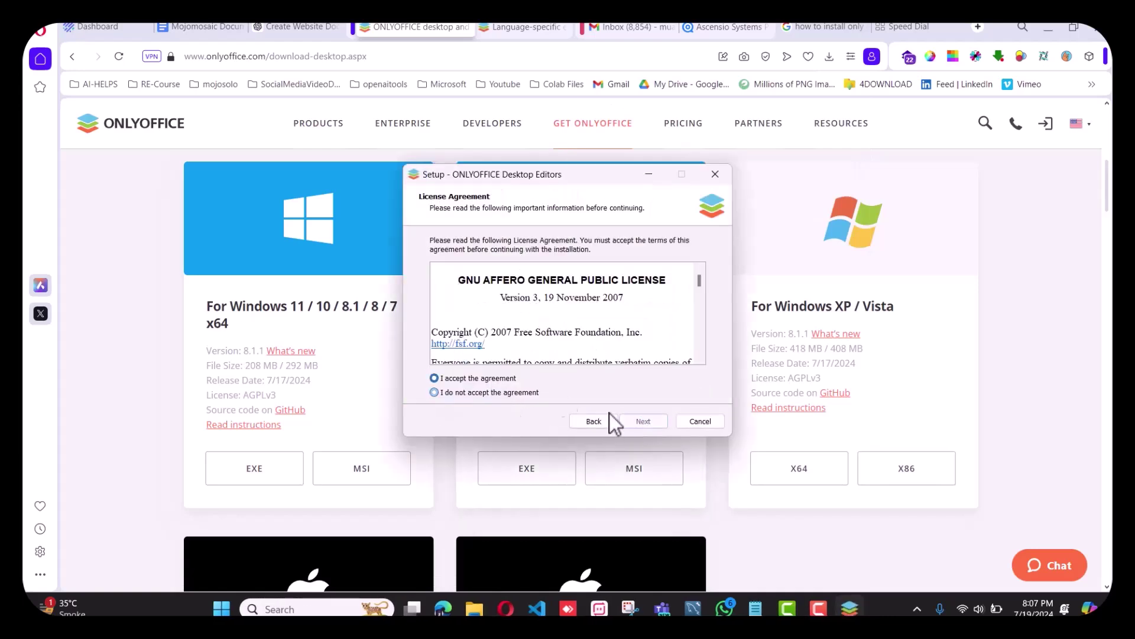
pyautogui.click(437, 378)
pyautogui.click(643, 421)
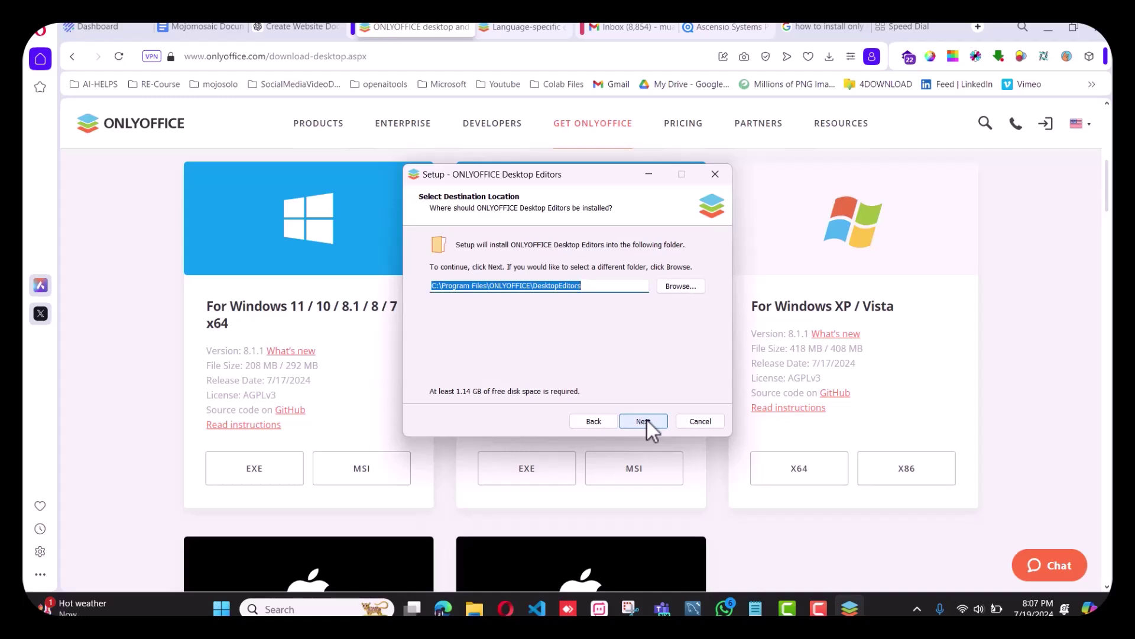
pyautogui.click(643, 421)
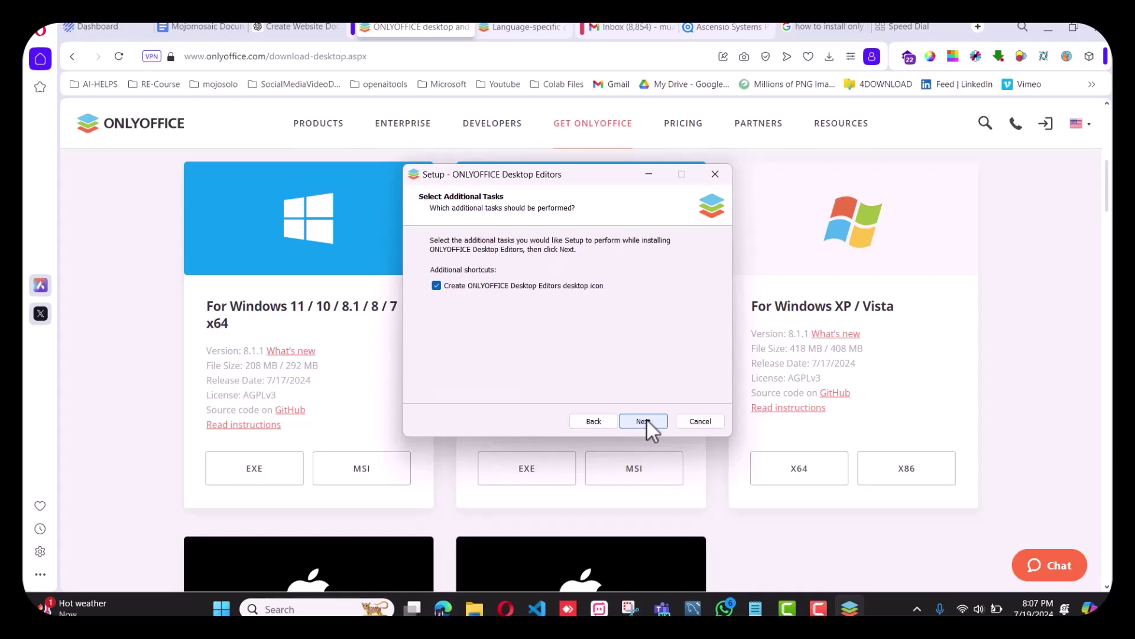
# - Keep the desktop icon option, install ONLYOFFICE Desktop Editors, and finish setup with the launch option enabled
pyautogui.click(643, 421)
pyautogui.click(645, 421)
pyautogui.click(645, 421)
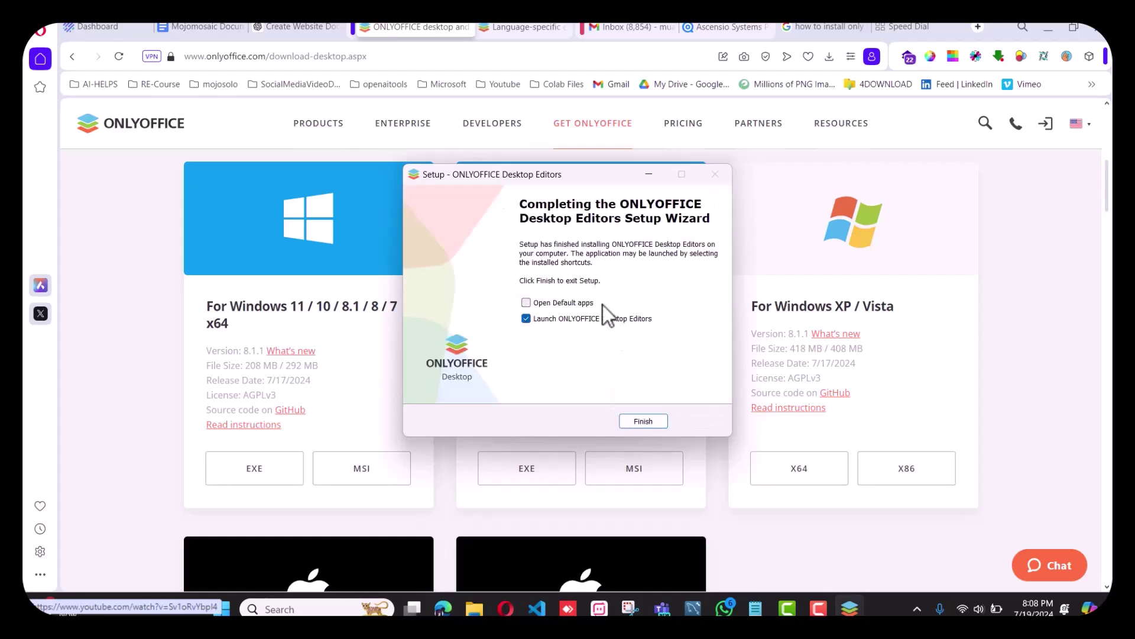
pyautogui.click(644, 421)
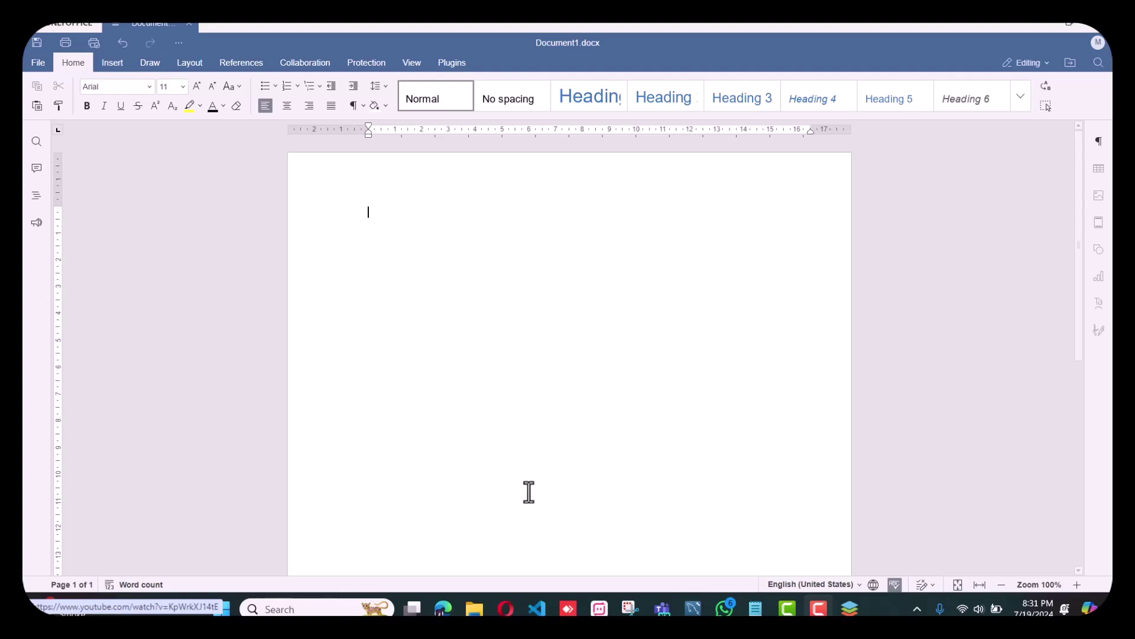
# - Switch to the Mojomosaic Documentation in Google Docs, copy its entire content, and paste it into the blank Document1.docx in ONLYOFFICE
pyautogui.click(506, 608)
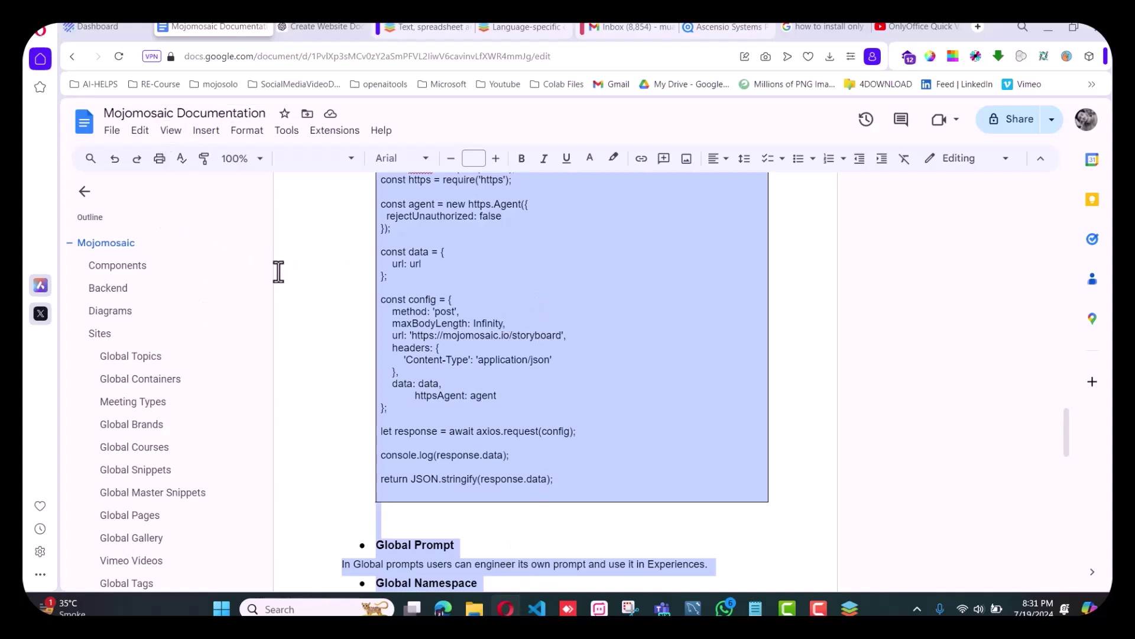
pyautogui.click(507, 254)
pyautogui.scroll(1, 506, 254)
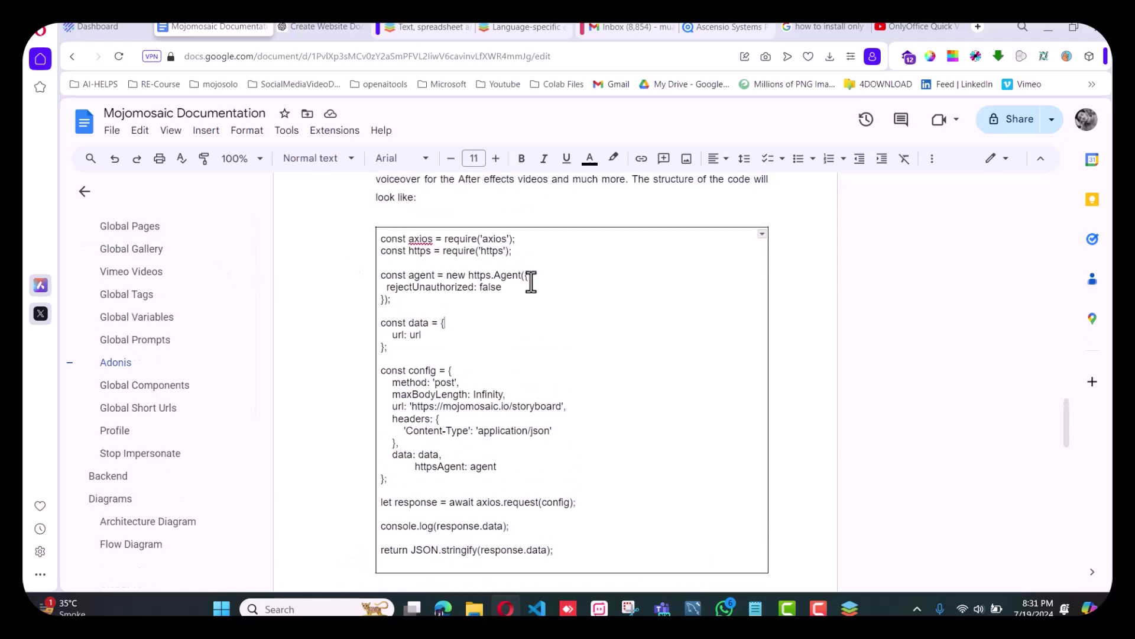
pyautogui.scroll(-1, 592, 355)
pyautogui.scroll(1, 591, 408)
pyautogui.scroll(-5, 427, 360)
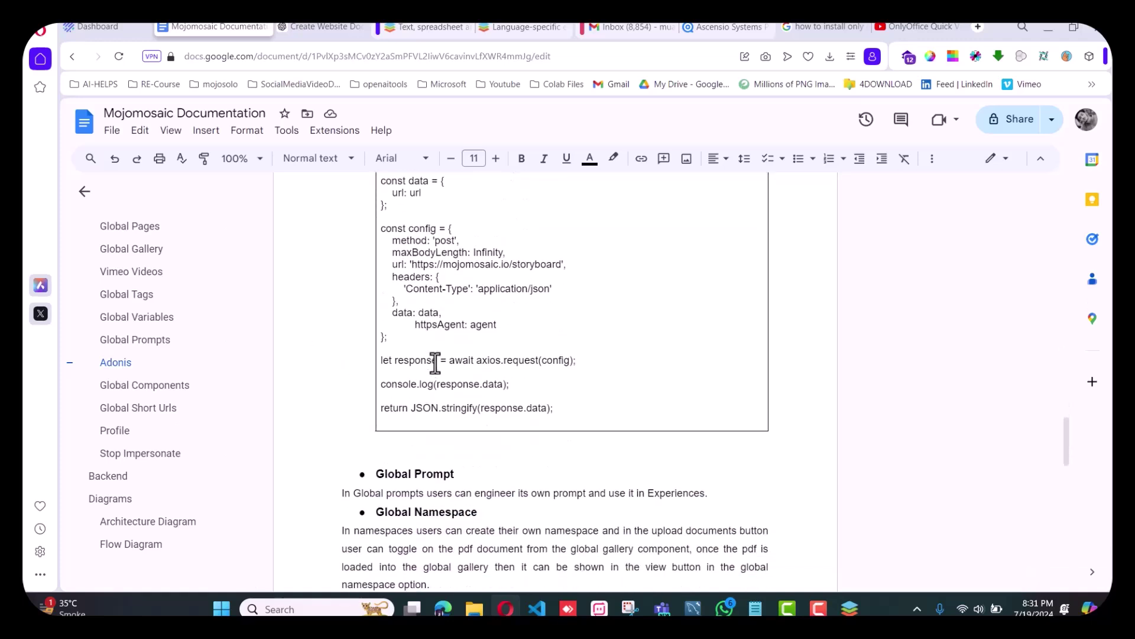
pyautogui.scroll(-2, 435, 362)
pyautogui.scroll(6, 436, 362)
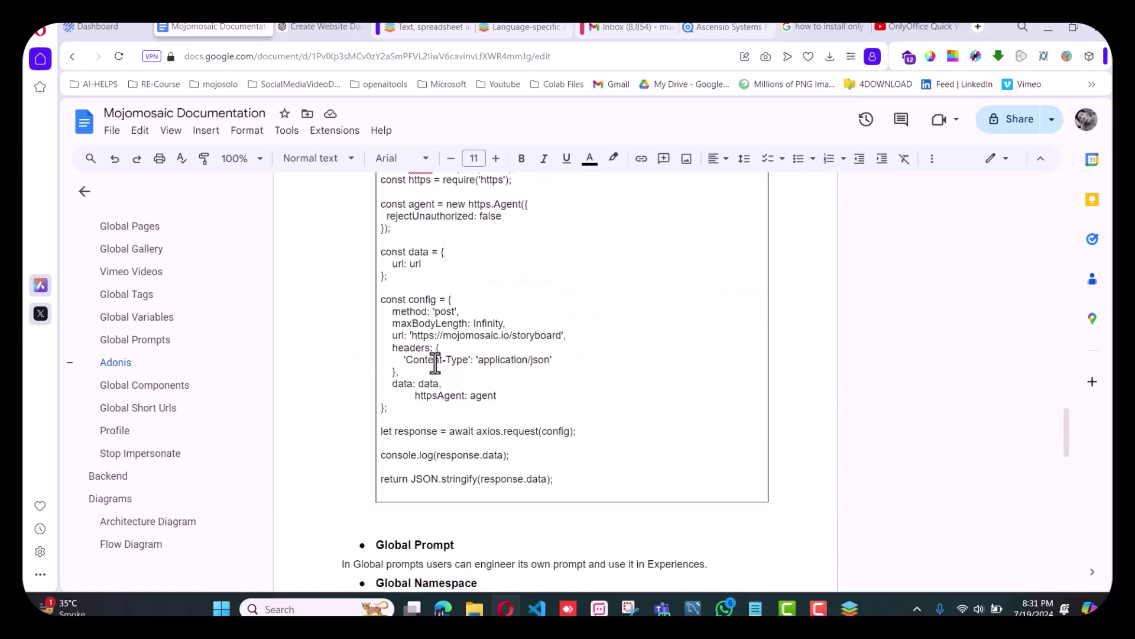
pyautogui.hotkey('ctrl', 'a')
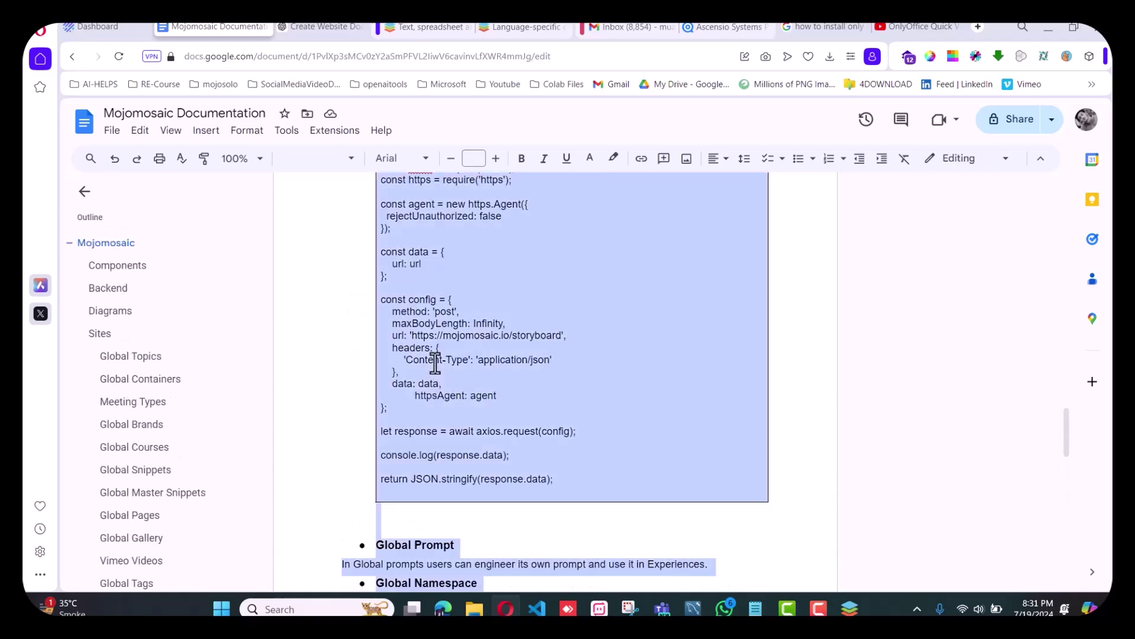
pyautogui.click(822, 608)
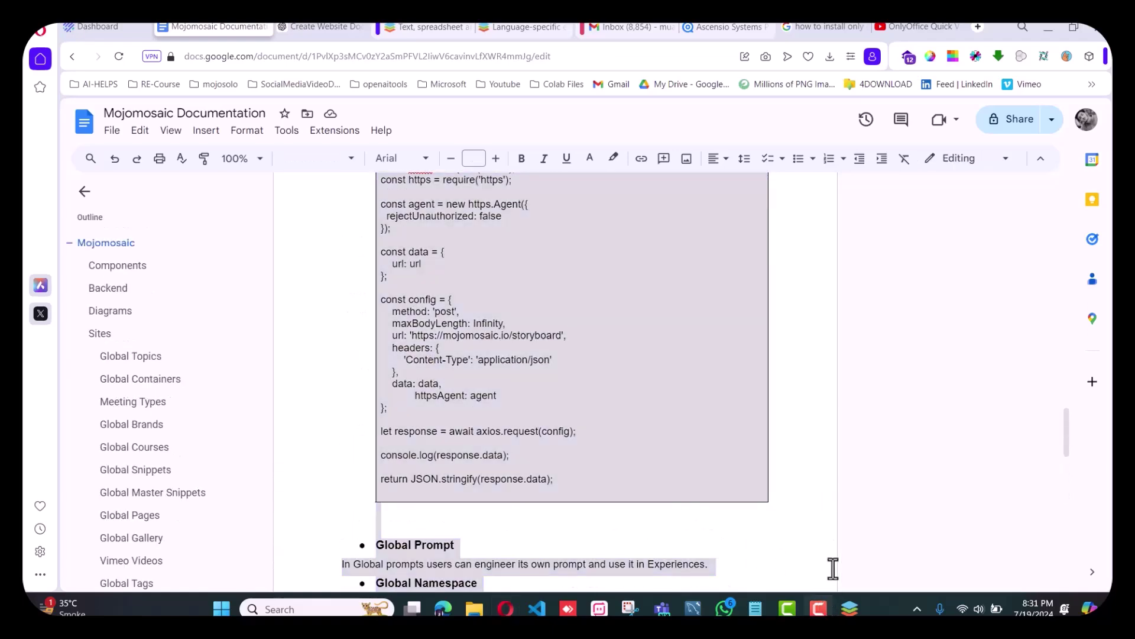
pyautogui.click(852, 608)
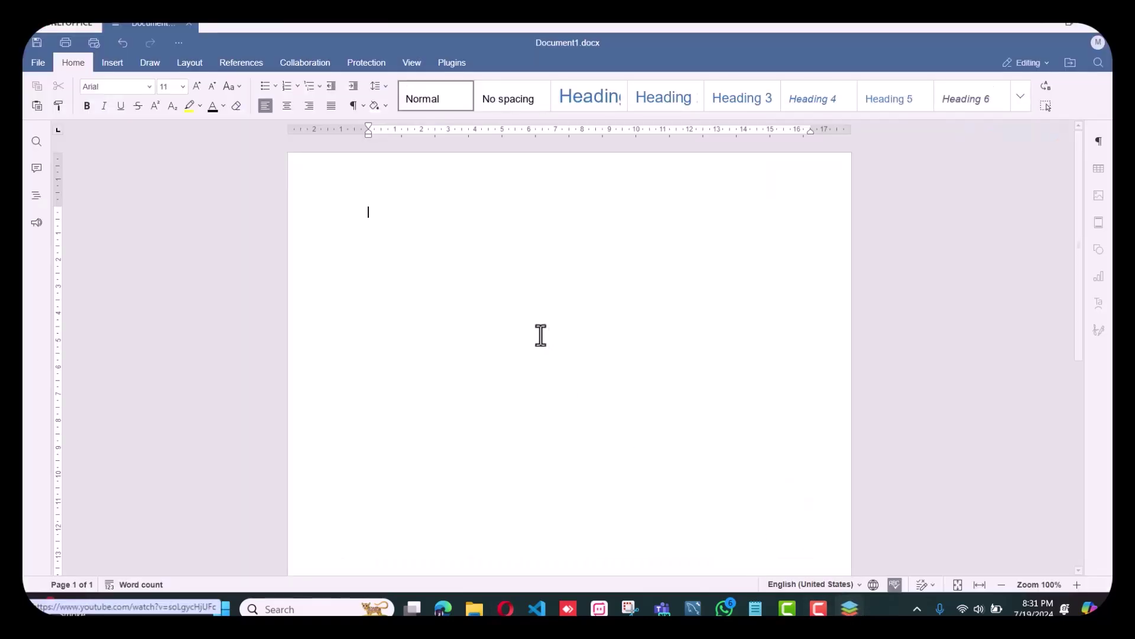
pyautogui.hotkey('ctrl', 'v')
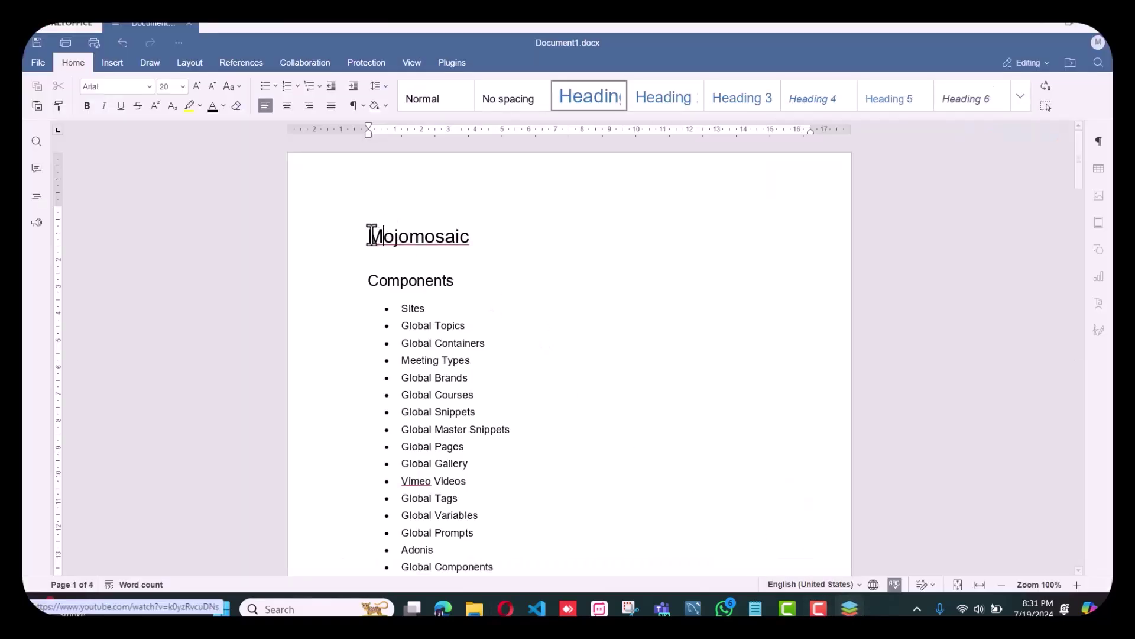
# - Insert an empty line above the Mojomosaic heading at the start of the pasted document
pyautogui.click(363, 228)
pyautogui.scroll(-8, 491, 346)
pyautogui.scroll(-14, 475, 365)
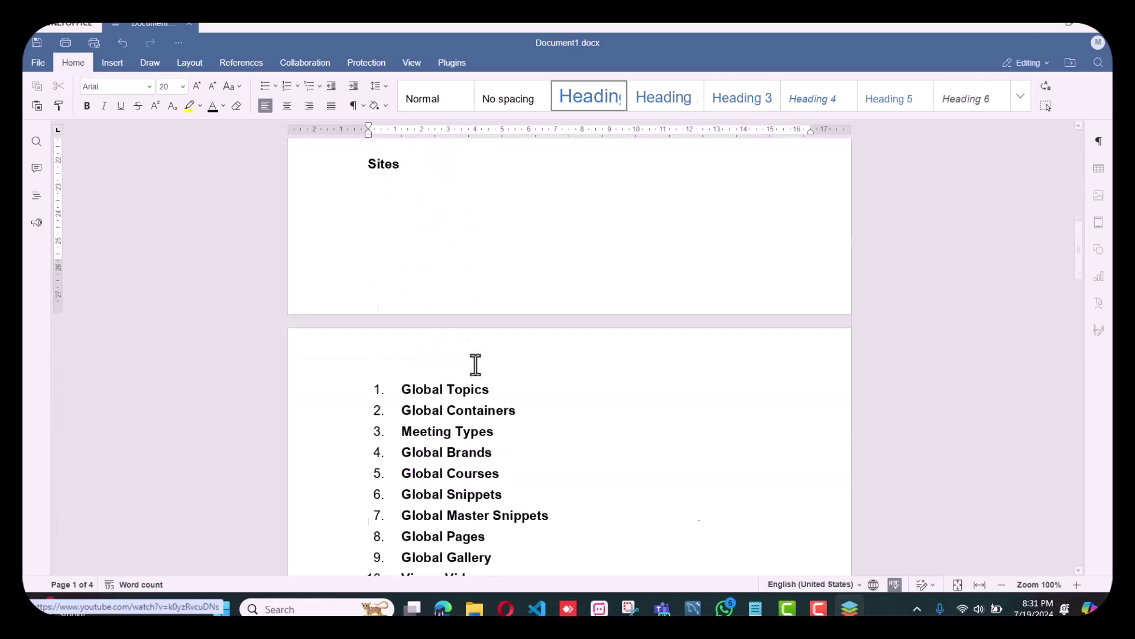
pyautogui.scroll(-5, 475, 365)
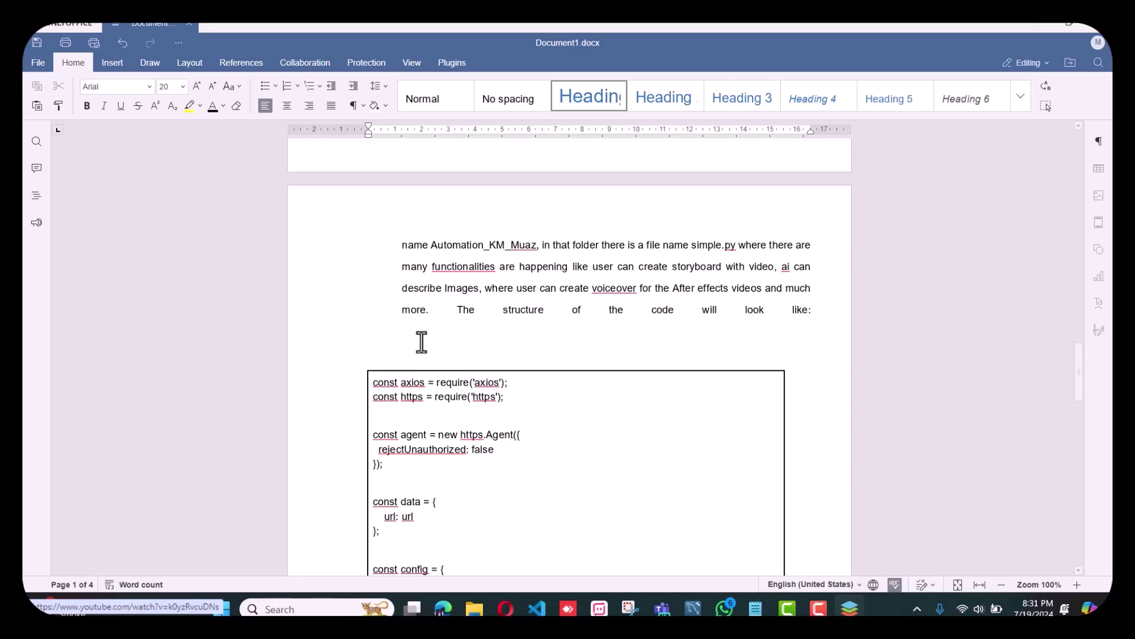
pyautogui.scroll(-20, 448, 337)
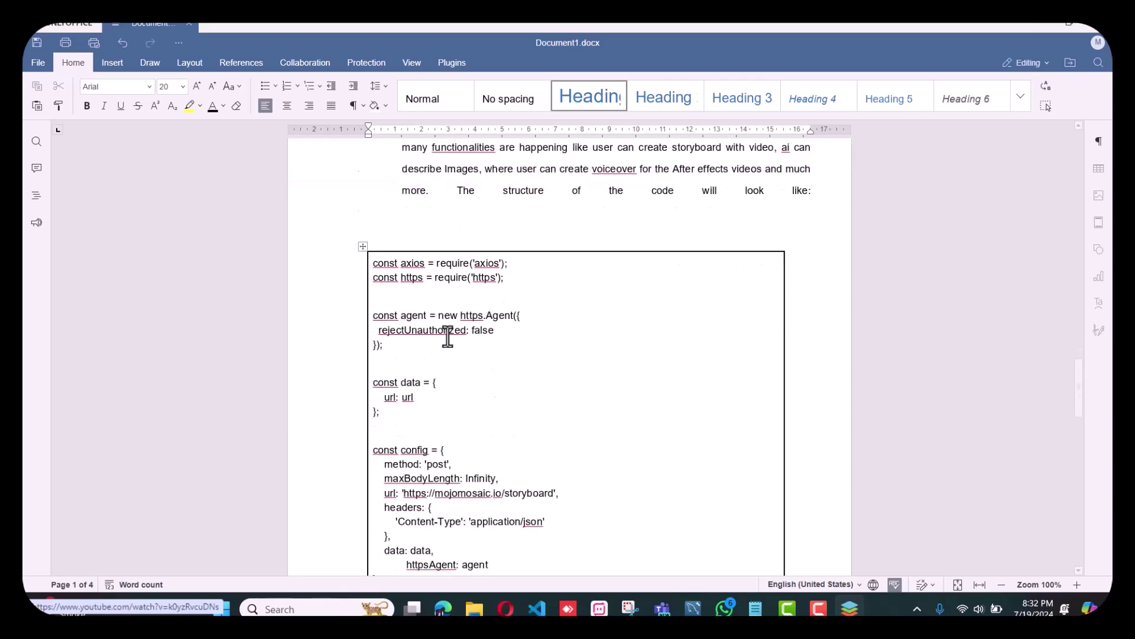
pyautogui.scroll(-3, 448, 336)
pyautogui.scroll(15, 444, 339)
pyautogui.scroll(20, 441, 340)
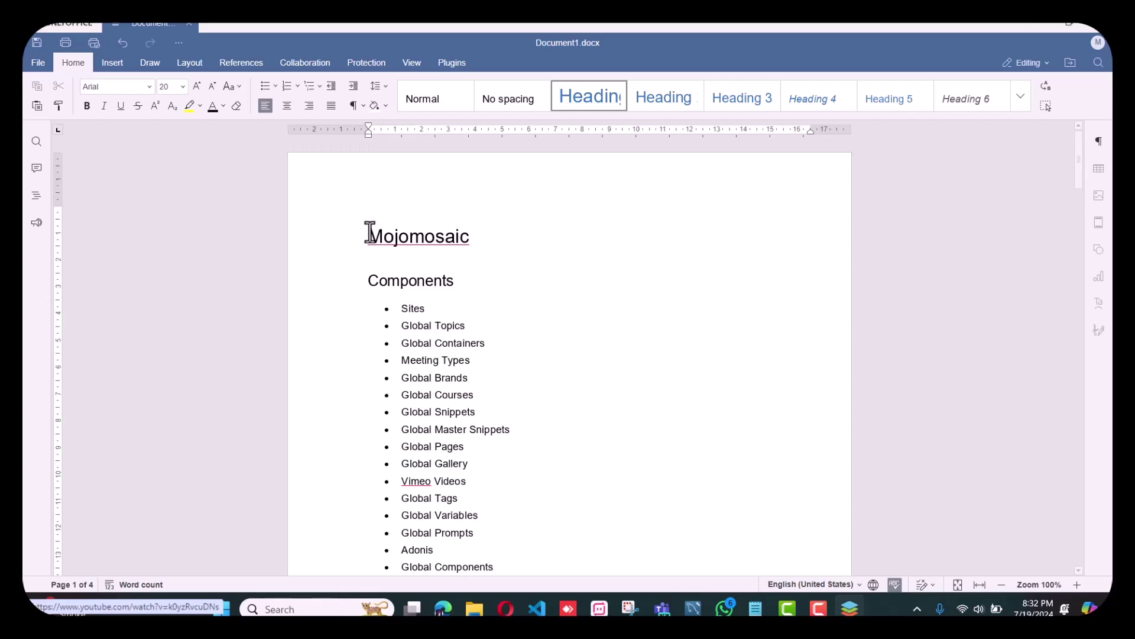
pyautogui.press('Return')
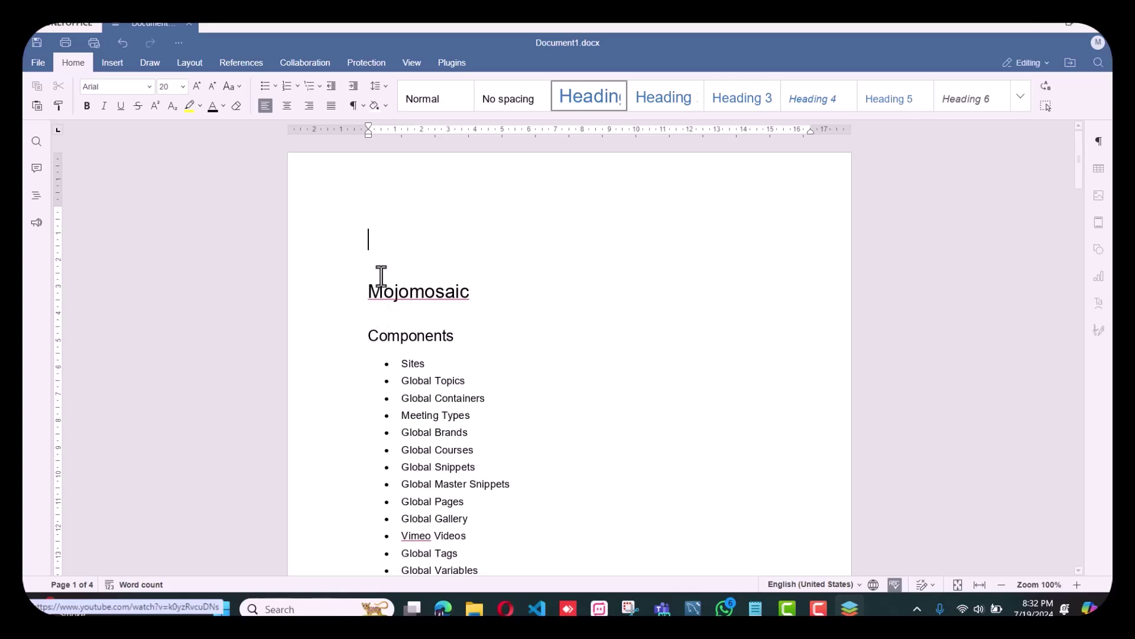
# - Open the table of contents settings for the empty line above the Mojomosaic heading
pyautogui.click(240, 61)
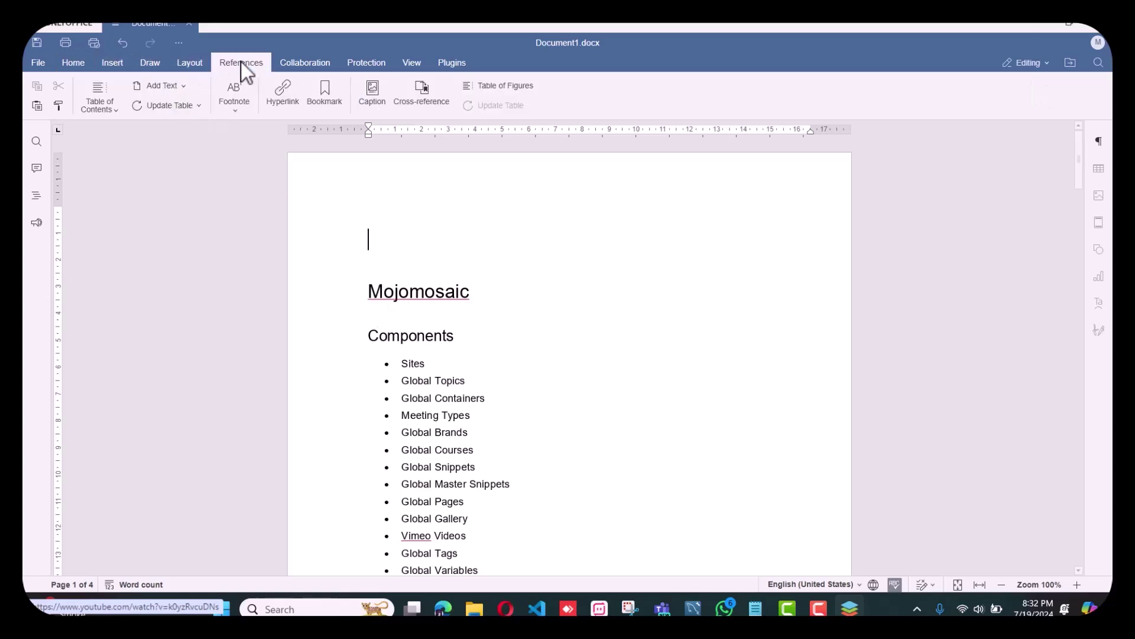
pyautogui.click(120, 125)
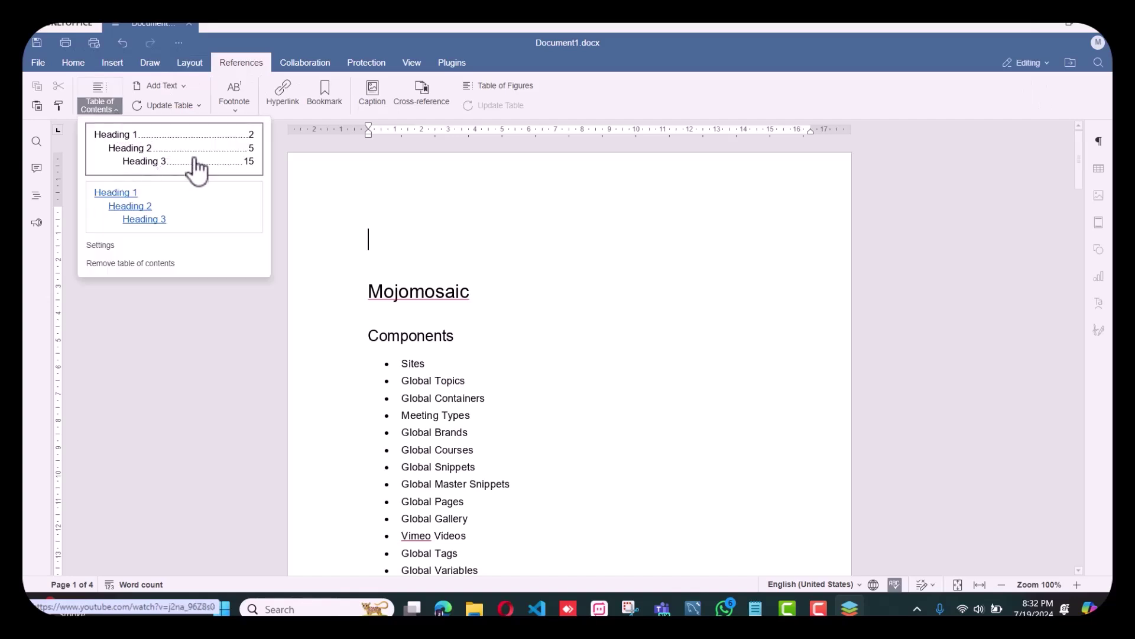
pyautogui.click(109, 245)
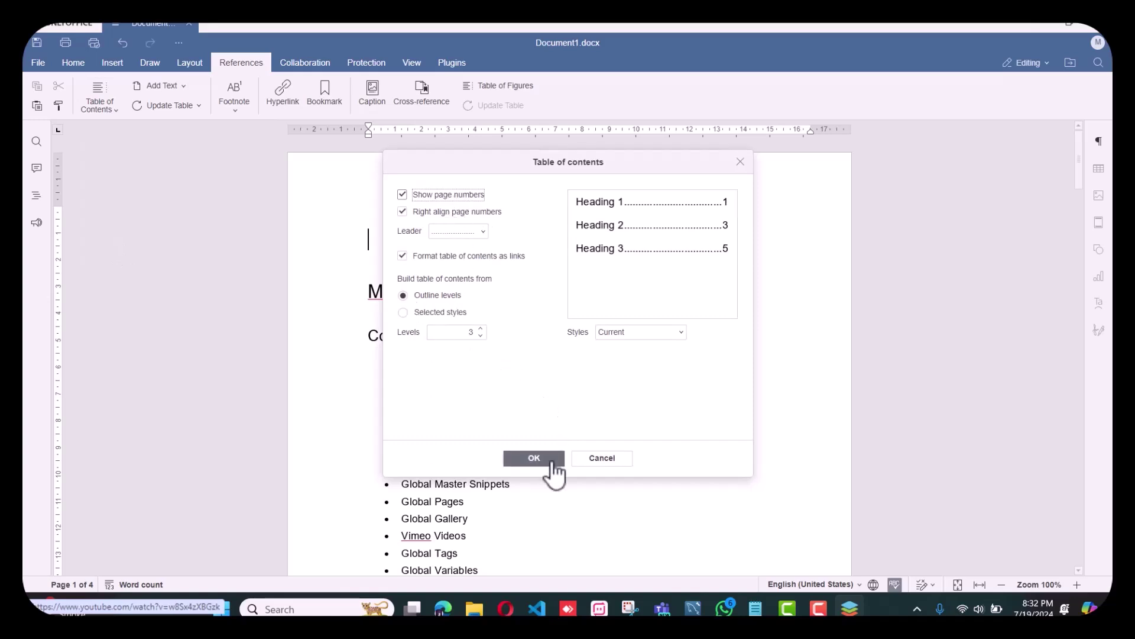
# - Preview the table of contents with the Simple, Online, Standard, Modern and Classic styles
pyautogui.click(670, 334)
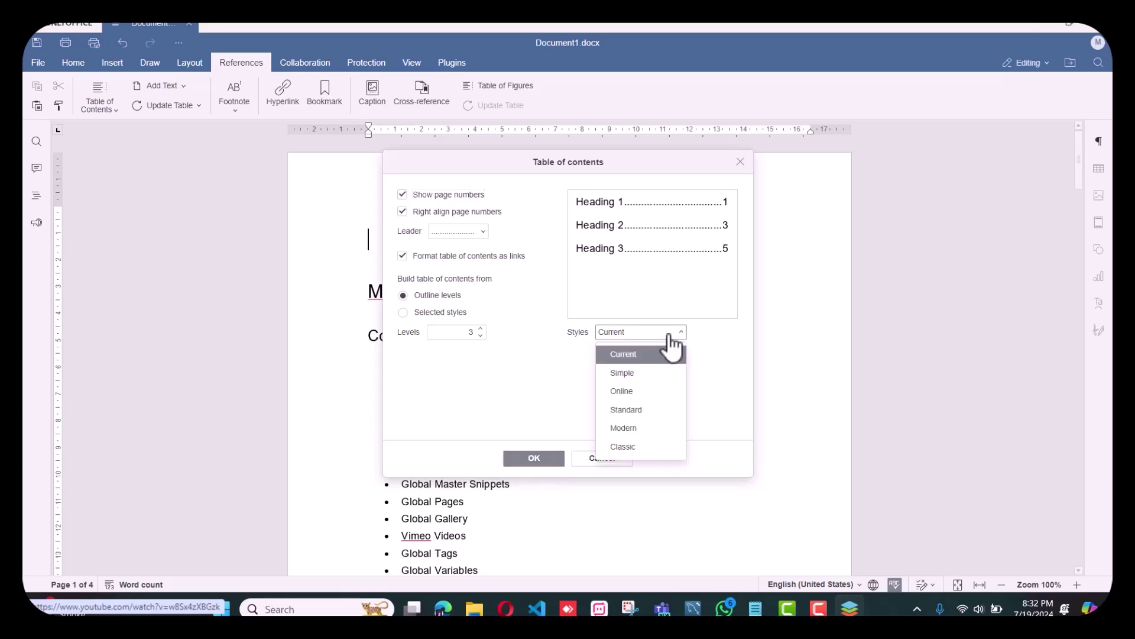
pyautogui.click(669, 335)
pyautogui.click(670, 335)
pyautogui.click(663, 371)
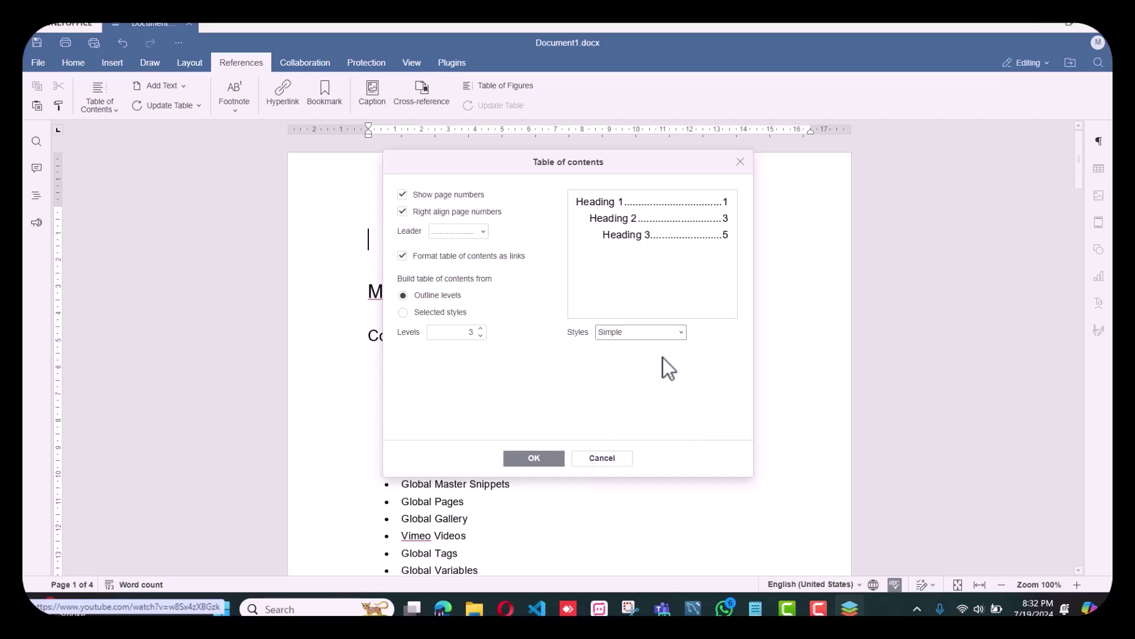
pyautogui.click(664, 334)
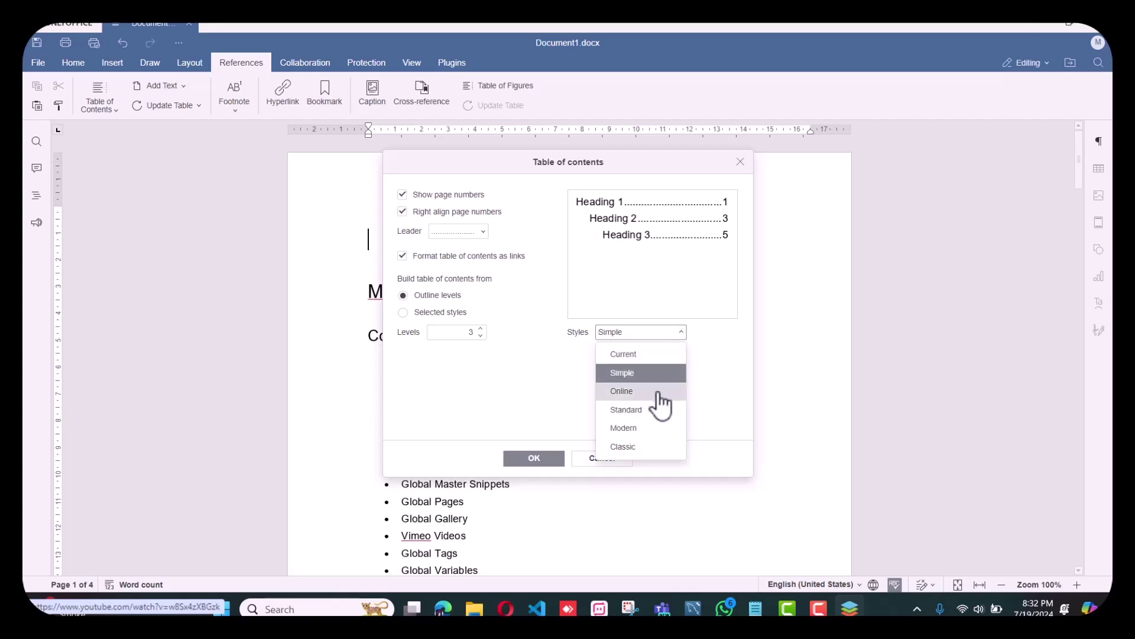
pyautogui.click(659, 391)
pyautogui.click(664, 334)
pyautogui.click(652, 409)
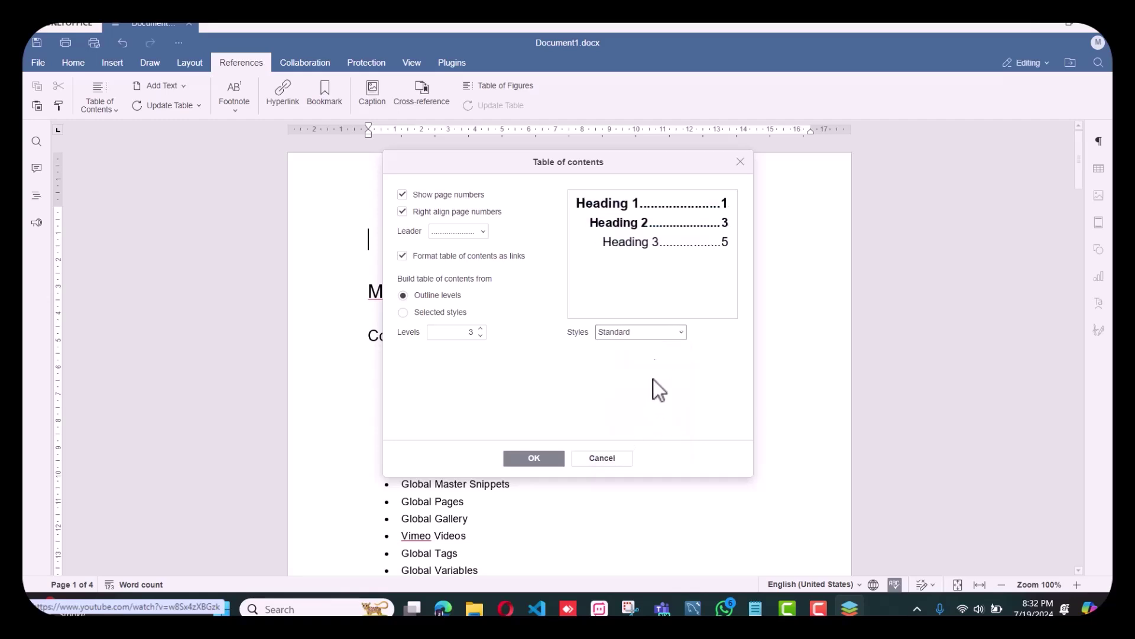
pyautogui.click(671, 334)
pyautogui.click(634, 425)
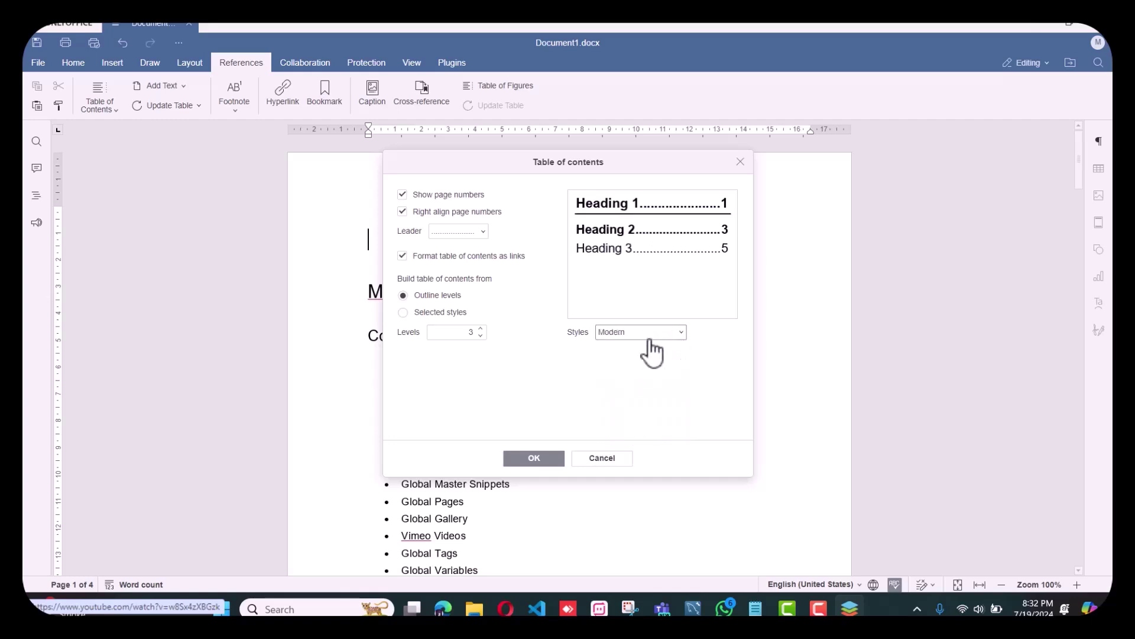
pyautogui.click(655, 335)
pyautogui.click(641, 446)
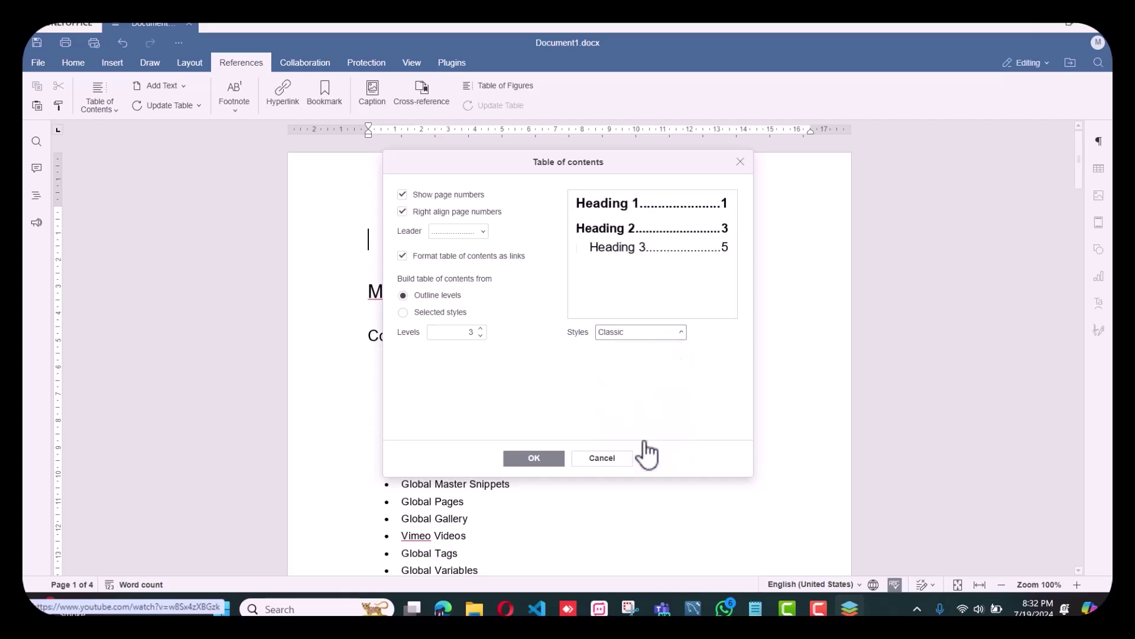
# - Set the table of contents style to Current and insert the table above the Mojomosaic heading
pyautogui.click(662, 336)
pyautogui.click(648, 353)
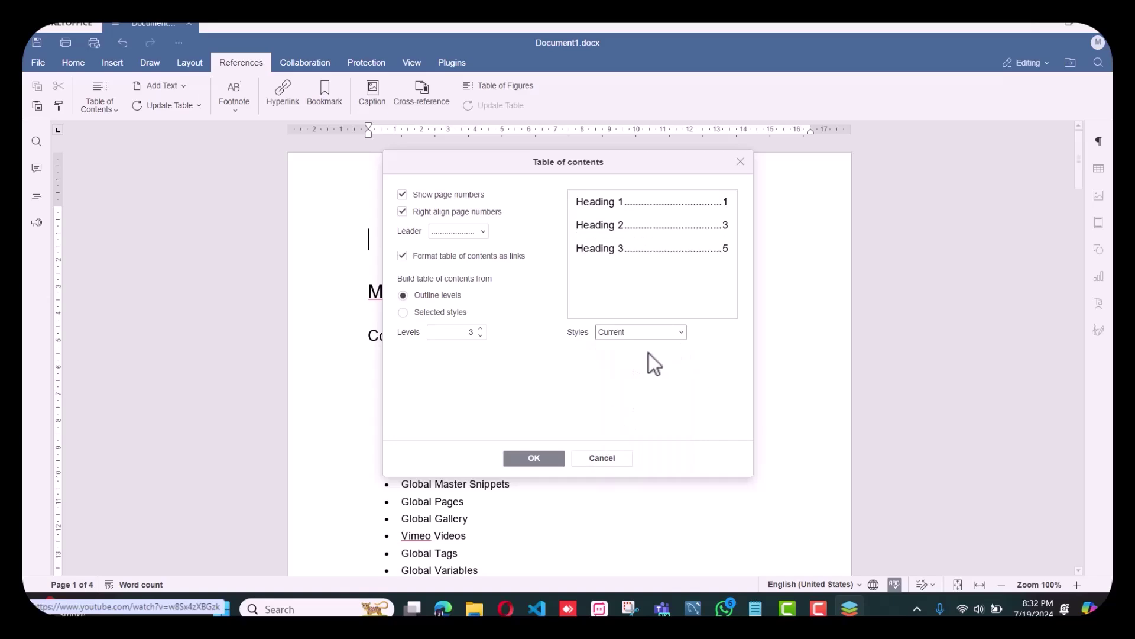
pyautogui.click(553, 460)
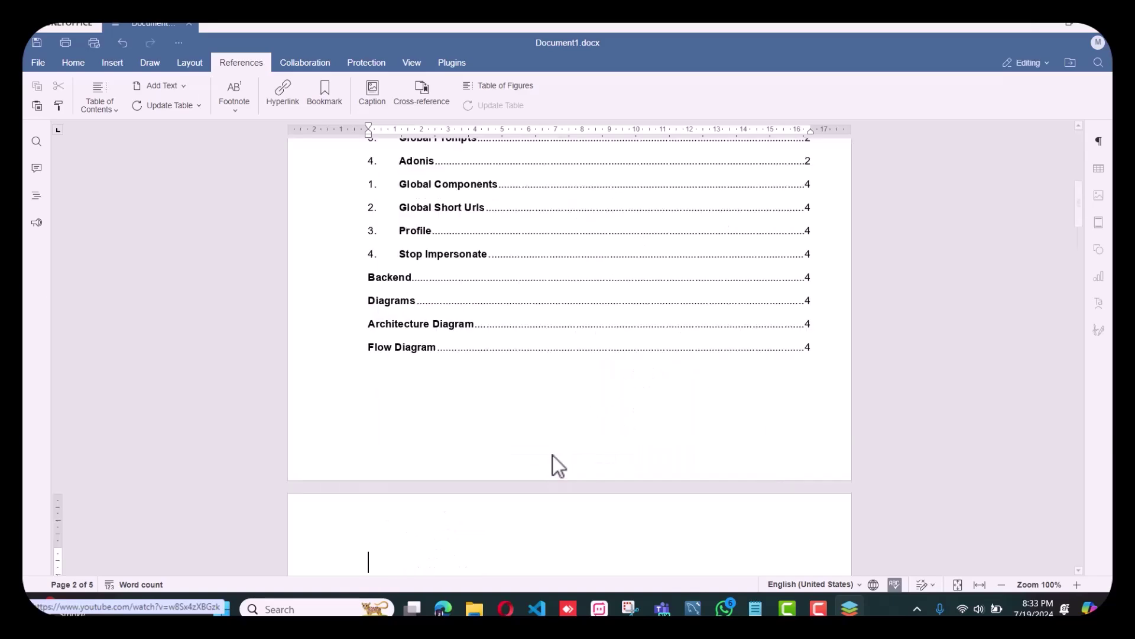
# - Examine the entries of the inserted table of contents and the content control types available for insertion
pyautogui.scroll(5, 492, 383)
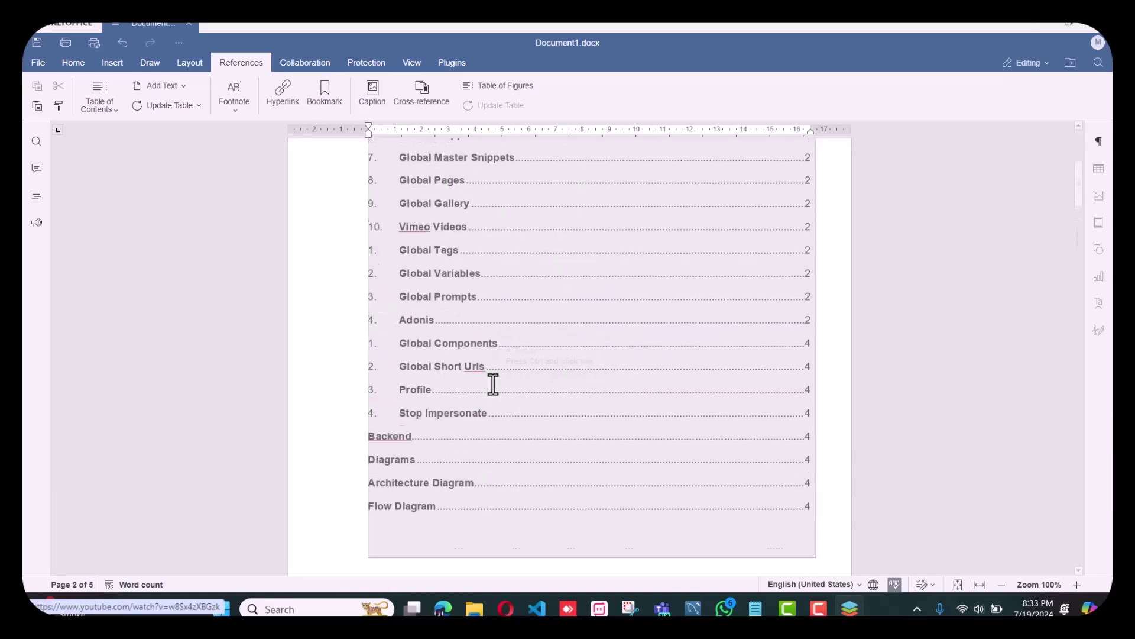
pyautogui.scroll(3, 493, 385)
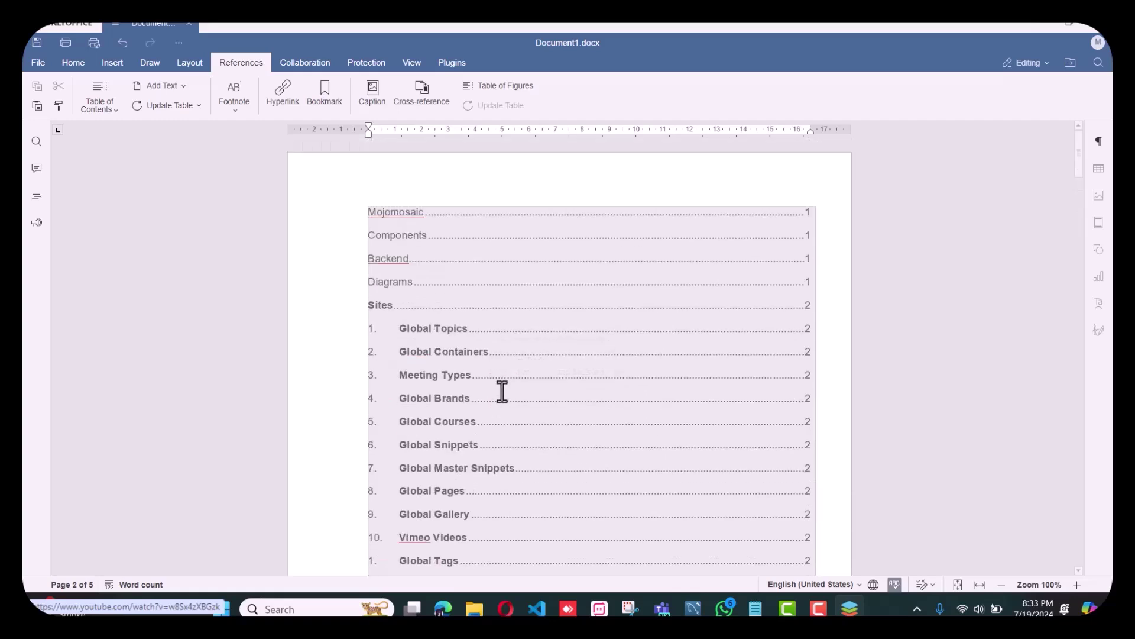
pyautogui.scroll(-7, 502, 391)
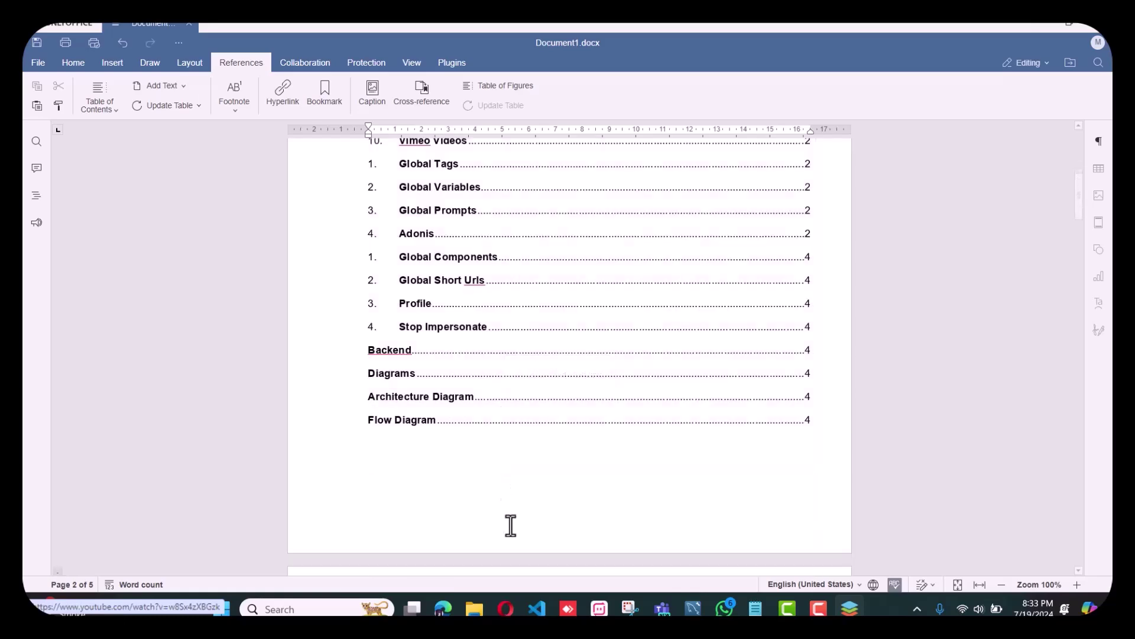
pyautogui.scroll(5, 436, 436)
pyautogui.scroll(-6, 401, 418)
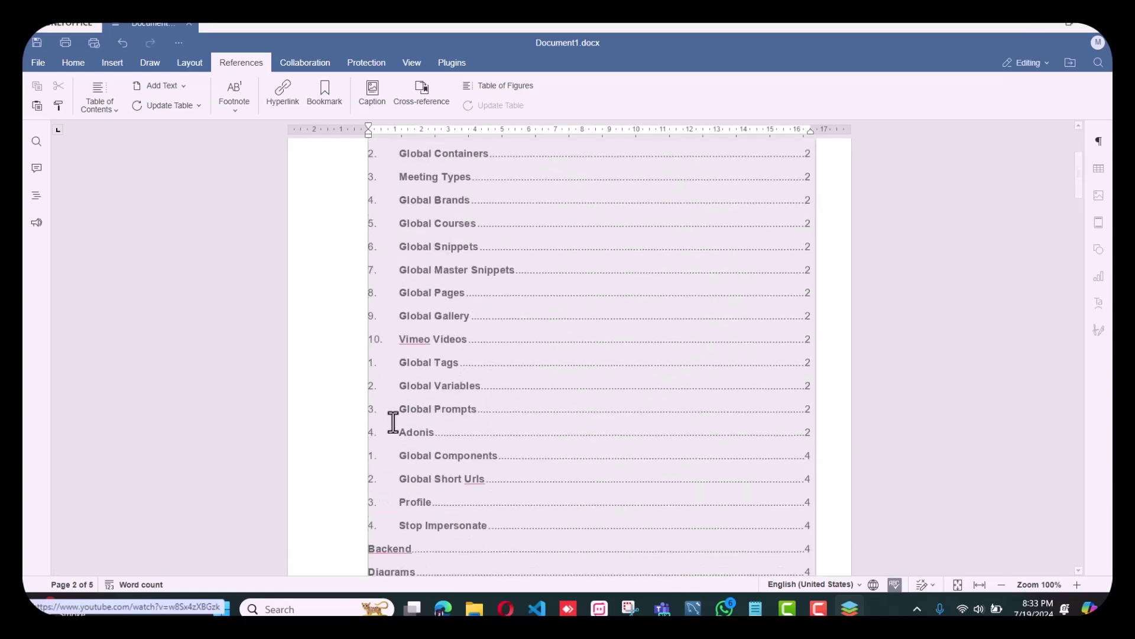
pyautogui.scroll(-3, 393, 421)
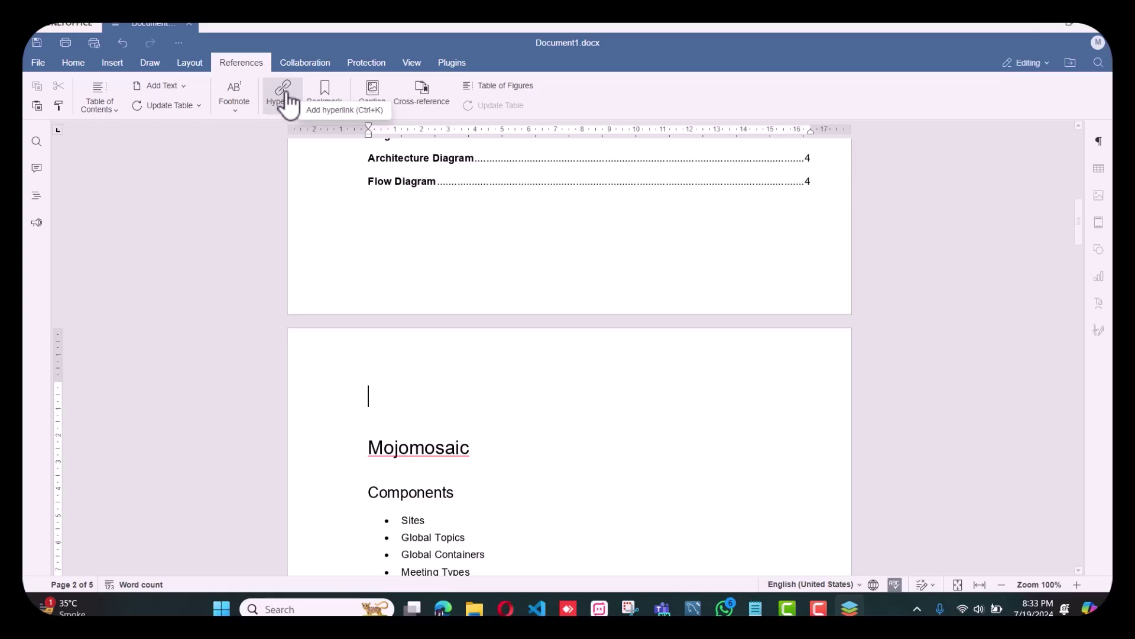
pyautogui.click(116, 65)
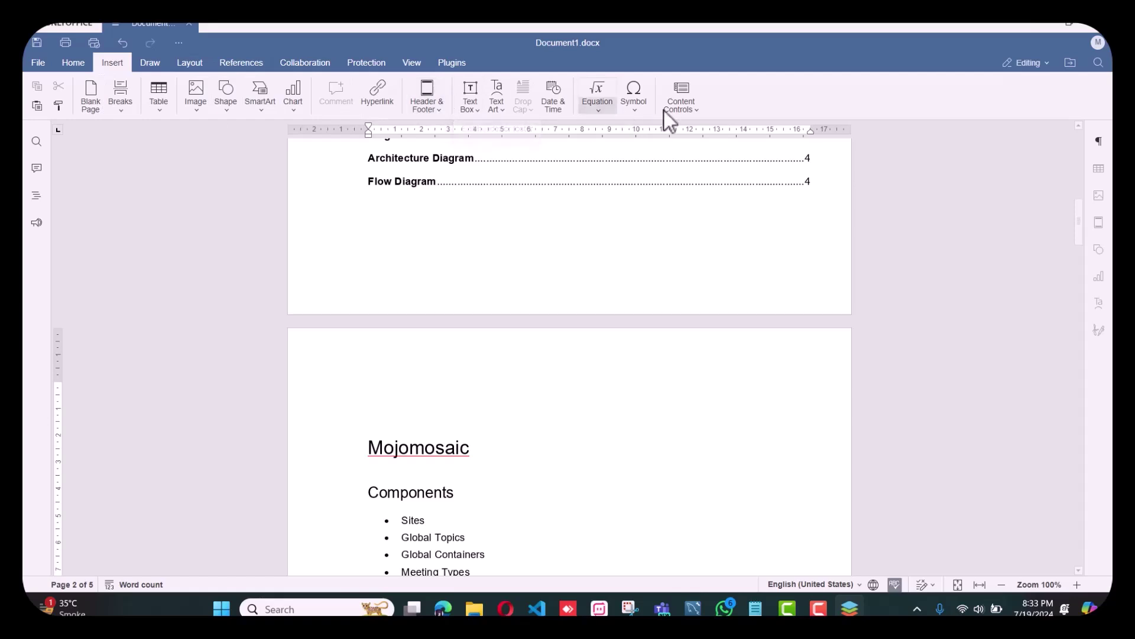
pyautogui.click(698, 115)
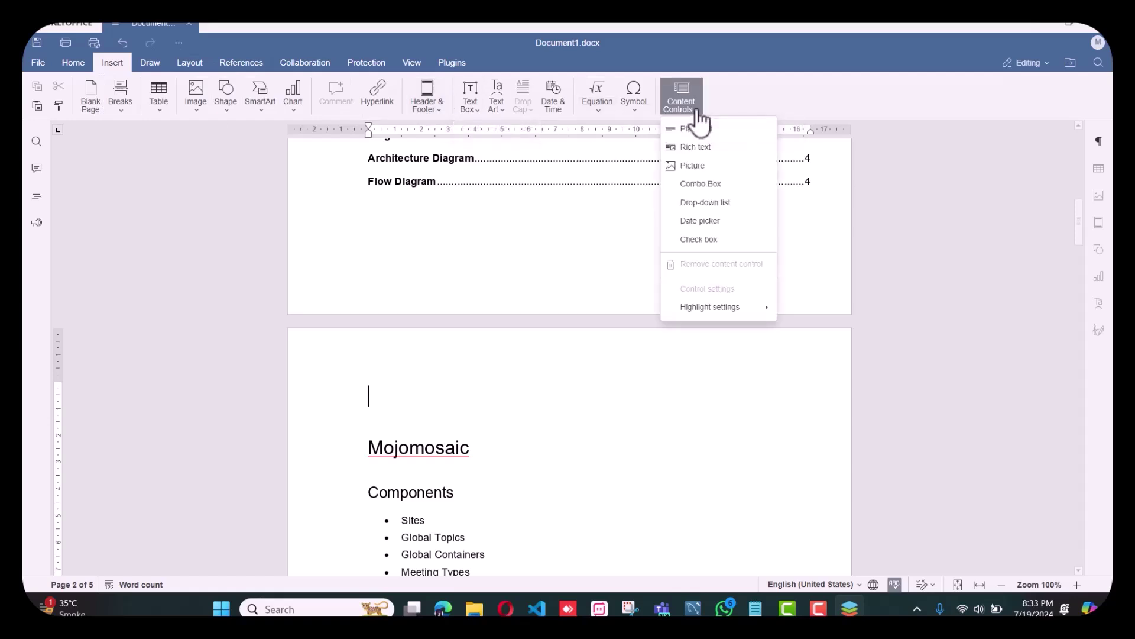
pyautogui.click(698, 115)
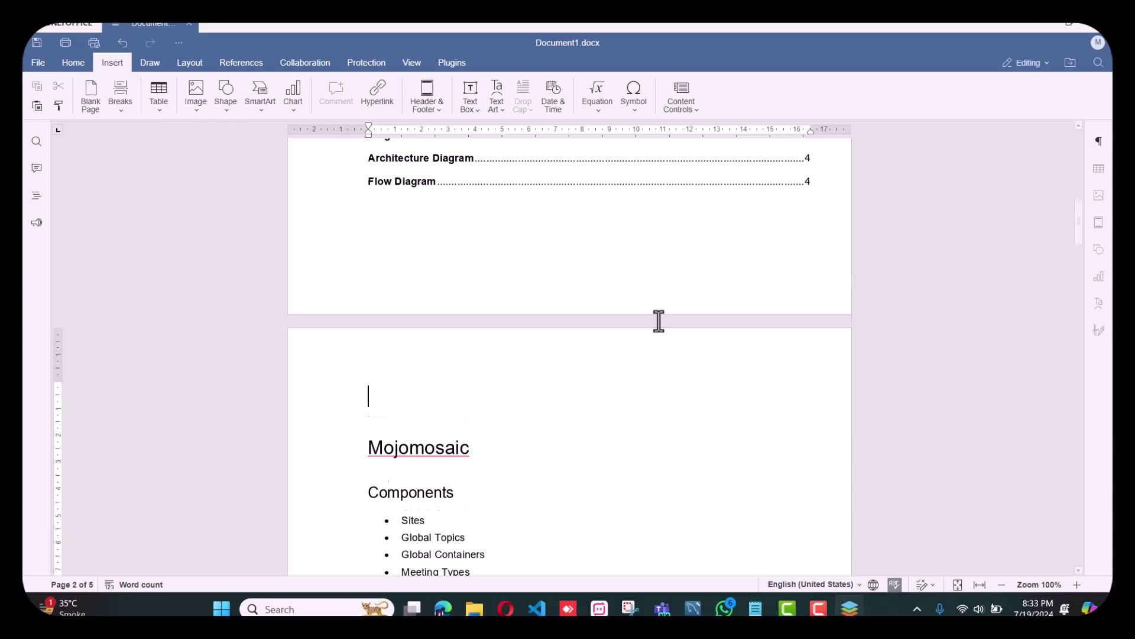
# - Copy the whole code sample in the bordered box above Global Prompt and delete it from the box
pyautogui.scroll(-20, 482, 352)
pyautogui.scroll(-6, 479, 349)
pyautogui.scroll(1, 432, 219)
pyautogui.moveTo(373, 160); pyautogui.dragTo(549, 553)
pyautogui.scroll(-2, 552, 441)
pyautogui.moveTo(548, 463); pyautogui.dragTo(370, 197)
pyautogui.hotkey('ctrl', 'c')
pyautogui.press('Delete')
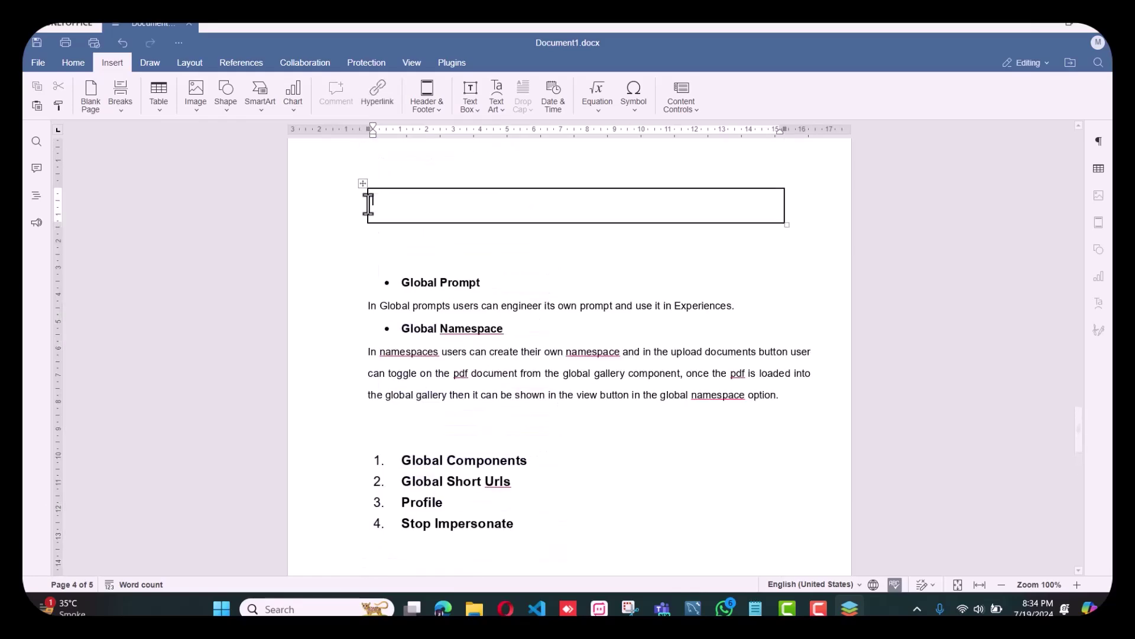
# - Open the Highlight code plugin for the emptied box and choose python as the language
pyautogui.click(447, 61)
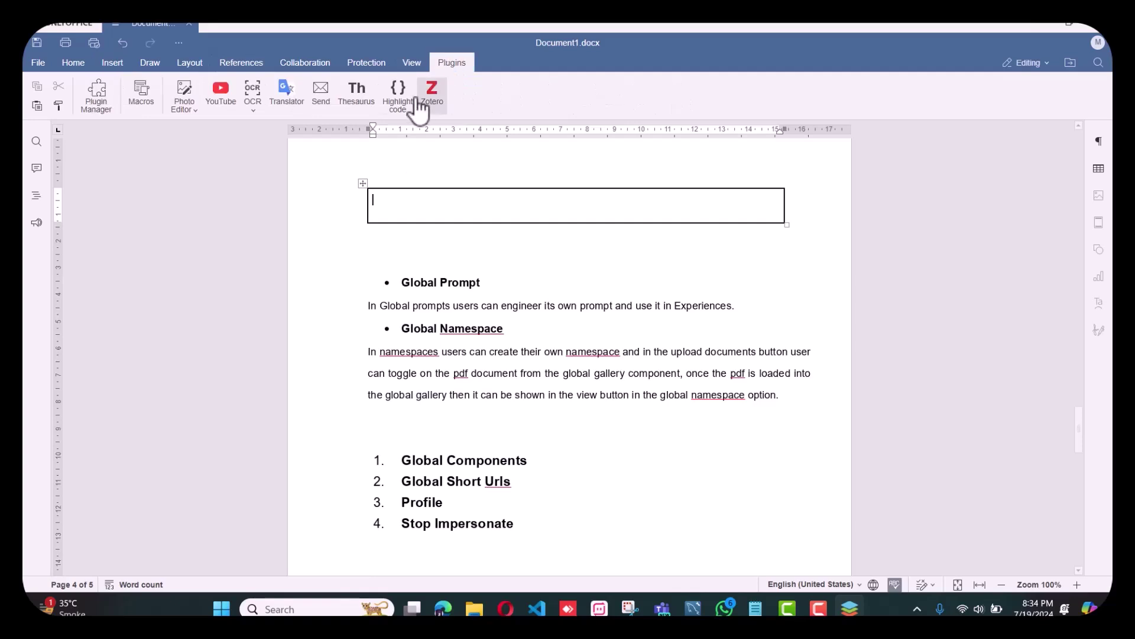
pyautogui.click(399, 112)
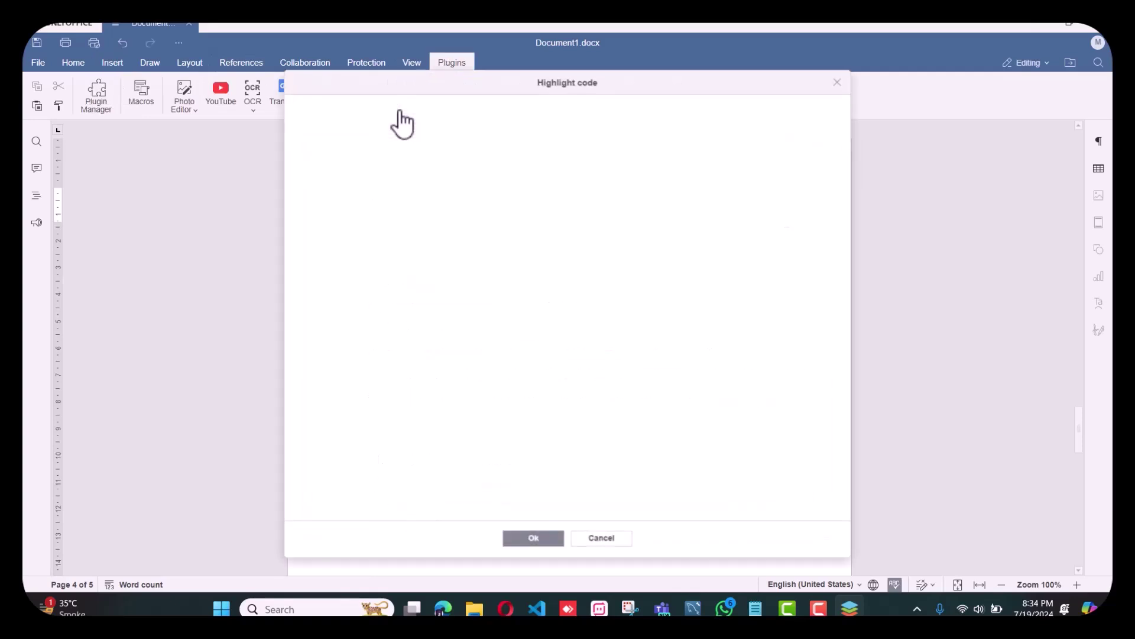
pyautogui.click(334, 122)
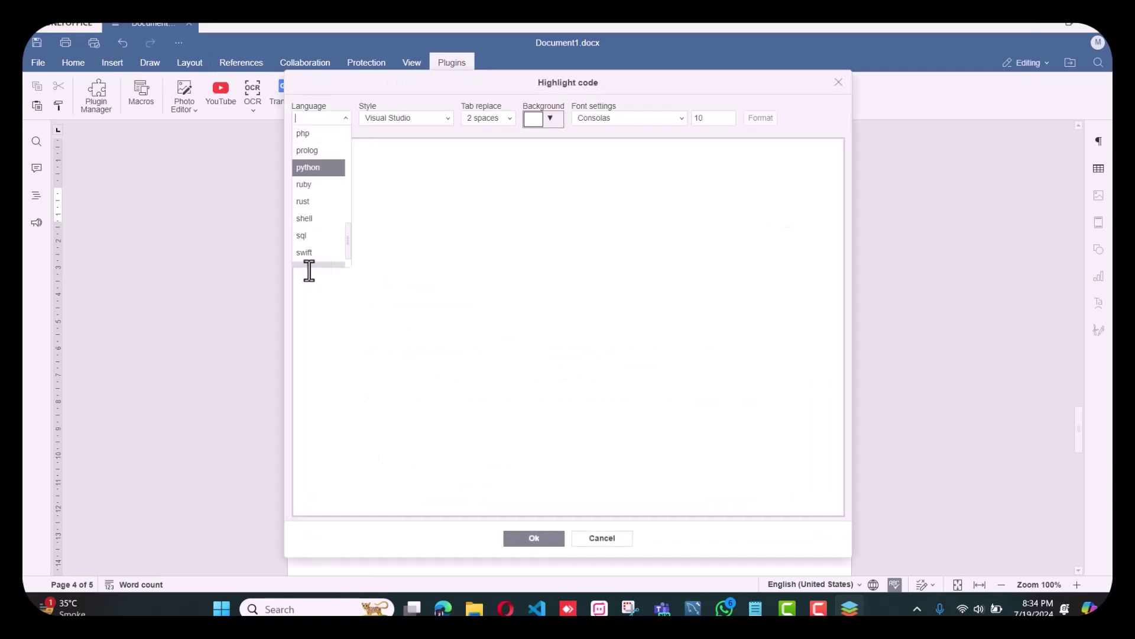
pyautogui.scroll(-2, 314, 260)
pyautogui.scroll(3, 329, 248)
pyautogui.click(320, 207)
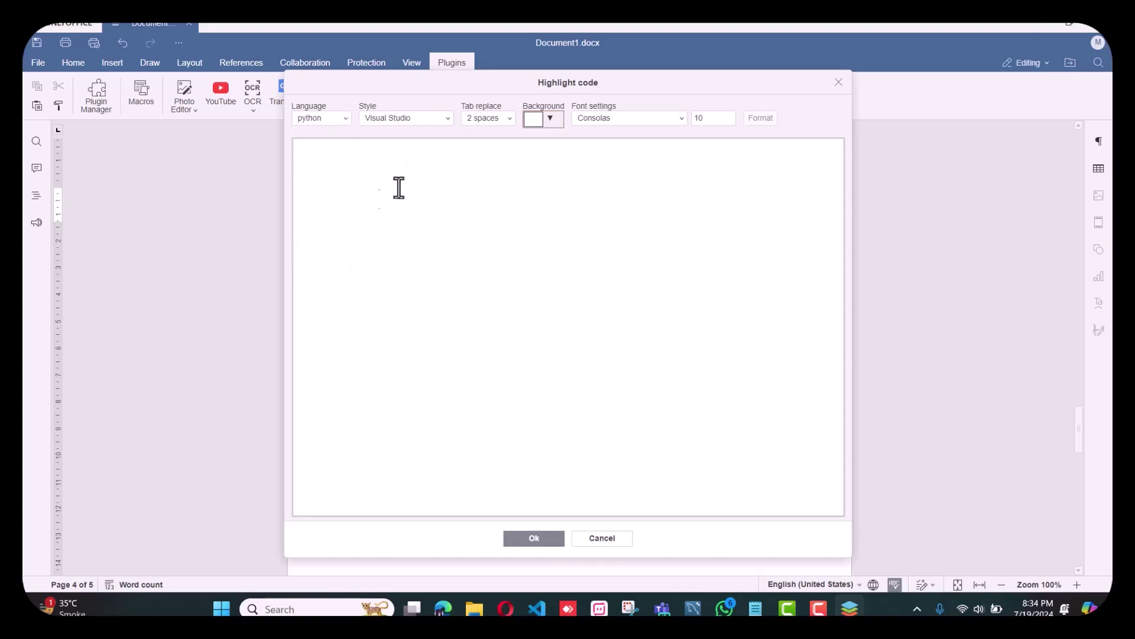
# - Choose the Visual Studio highlight style and paste the copied code into the Highlight code editor
pyautogui.click(441, 118)
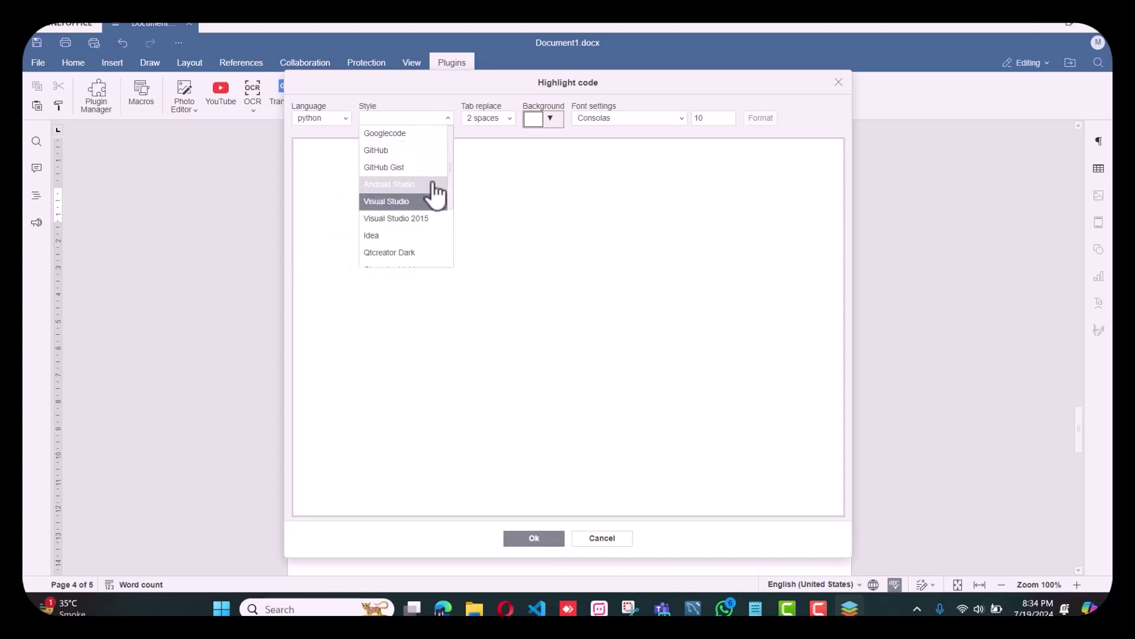
pyautogui.scroll(-3, 427, 240)
pyautogui.scroll(4, 427, 240)
pyautogui.click(407, 200)
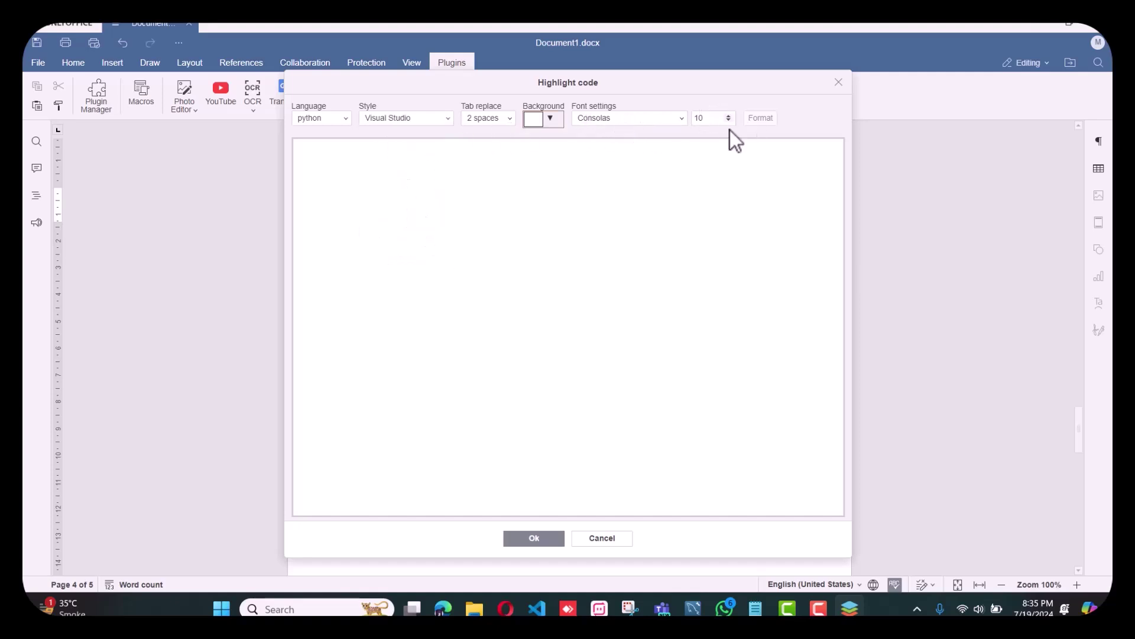
pyautogui.hotkey('ctrl', 'v')
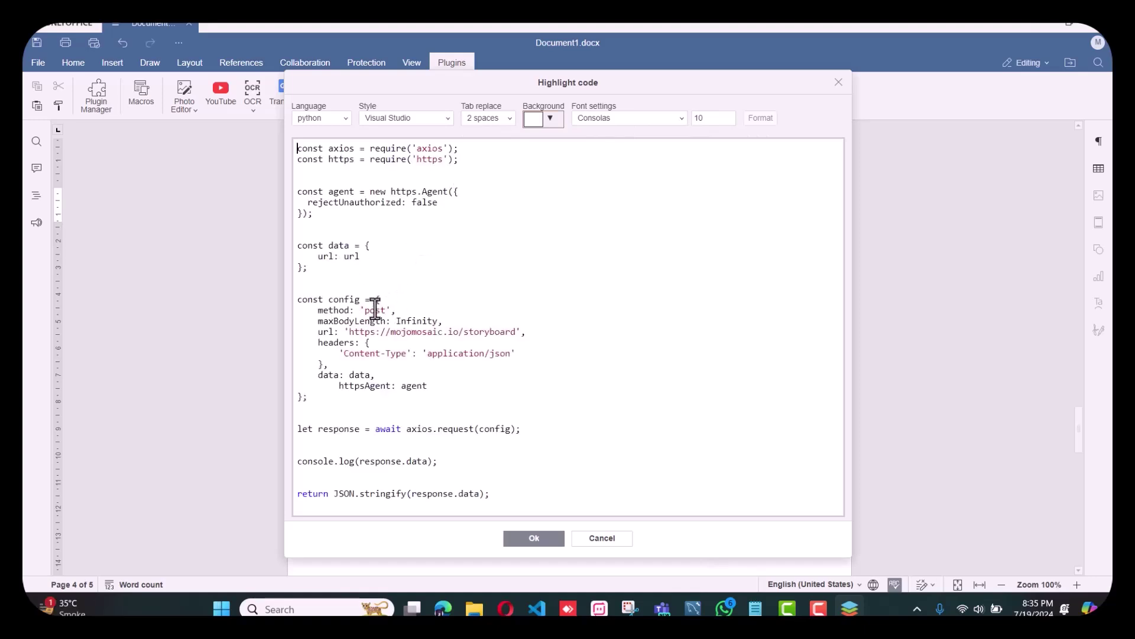
# - Try the Visual Studio 2015, GitHub and Googlecode highlight styles on the pasted code
pyautogui.click(445, 119)
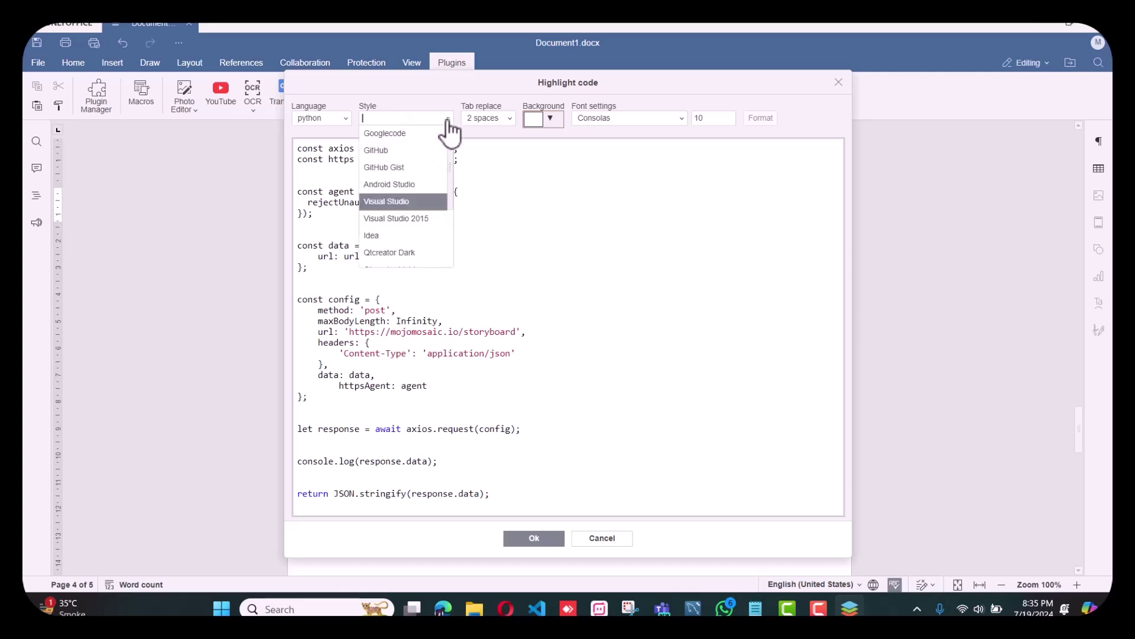
pyautogui.click(404, 229)
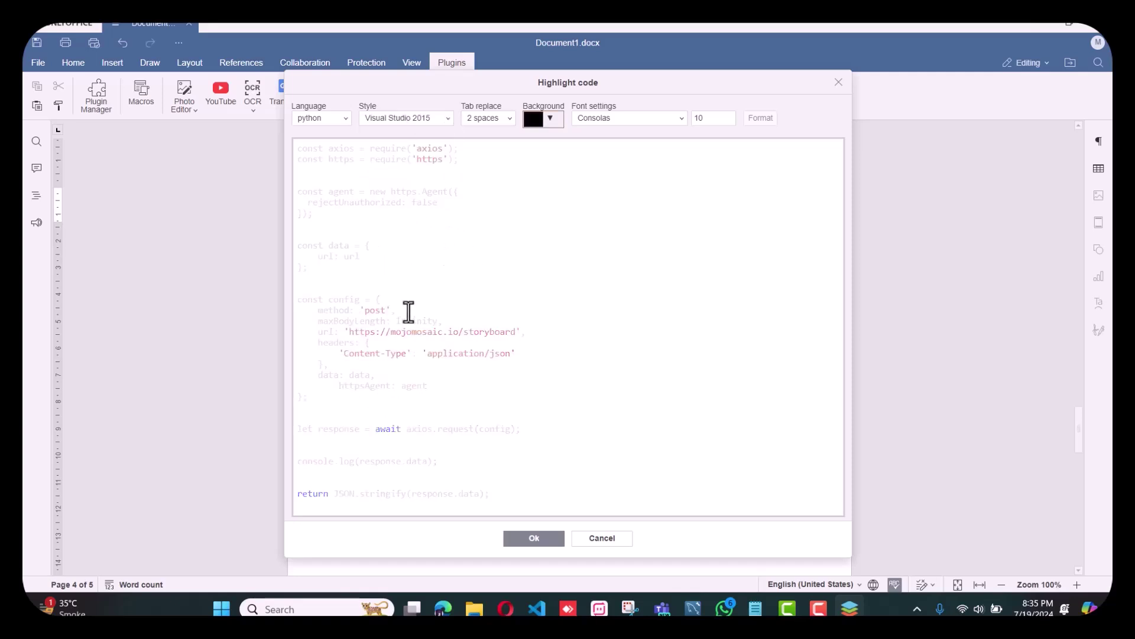
pyautogui.click(445, 121)
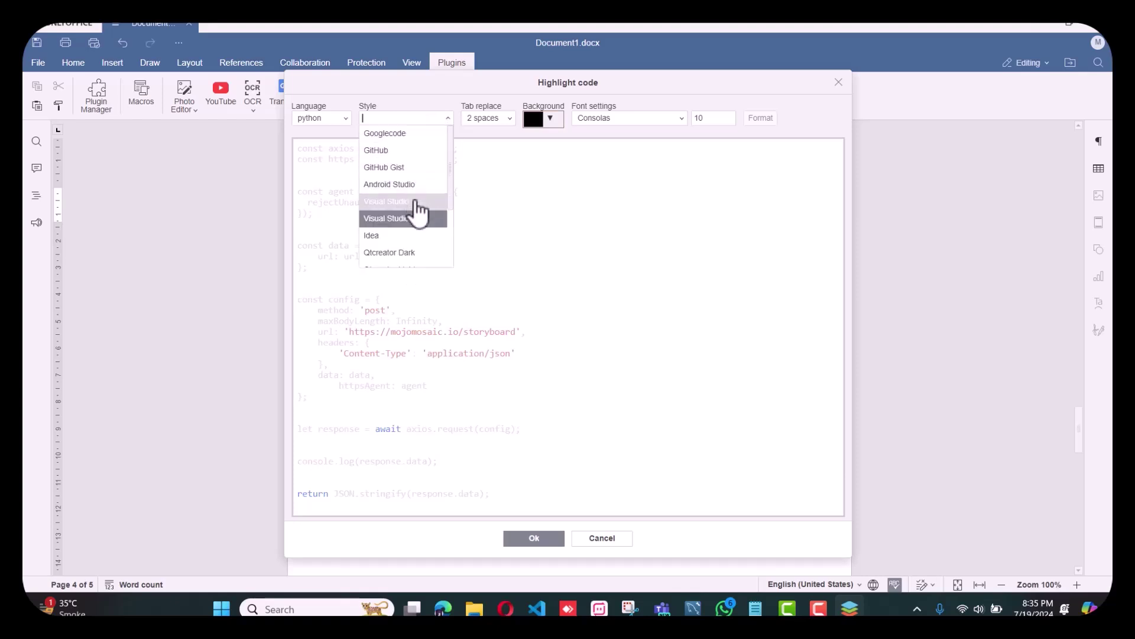
pyautogui.click(404, 155)
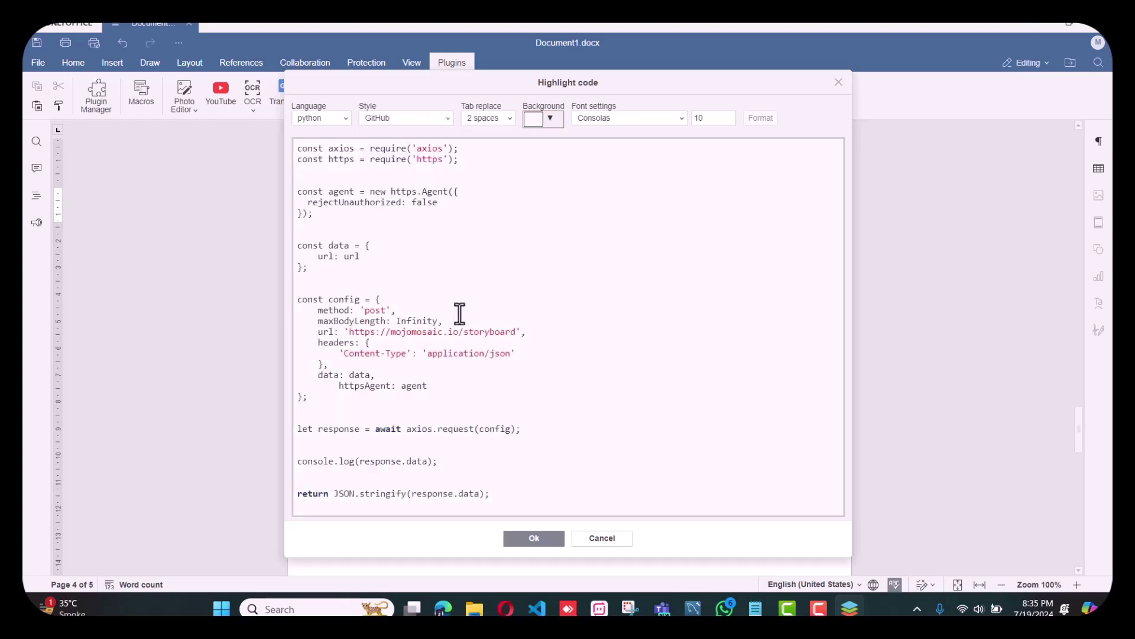
pyautogui.click(414, 121)
pyautogui.click(412, 135)
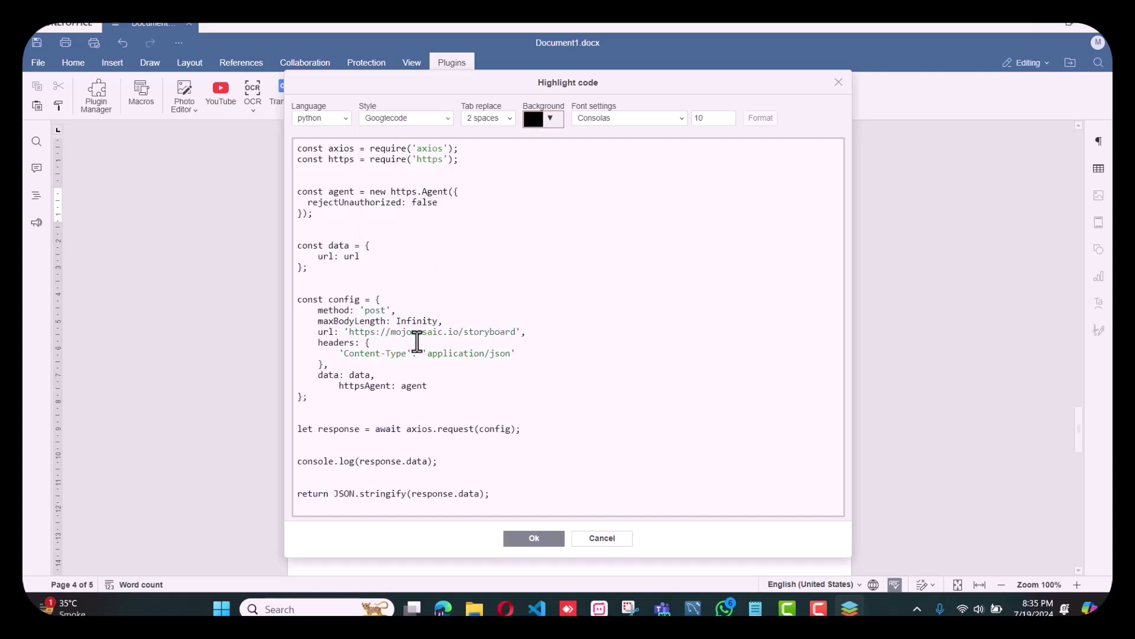
# - Set the highlight style to Visual Studio and insert the highlighted code into the bordered box
pyautogui.click(447, 120)
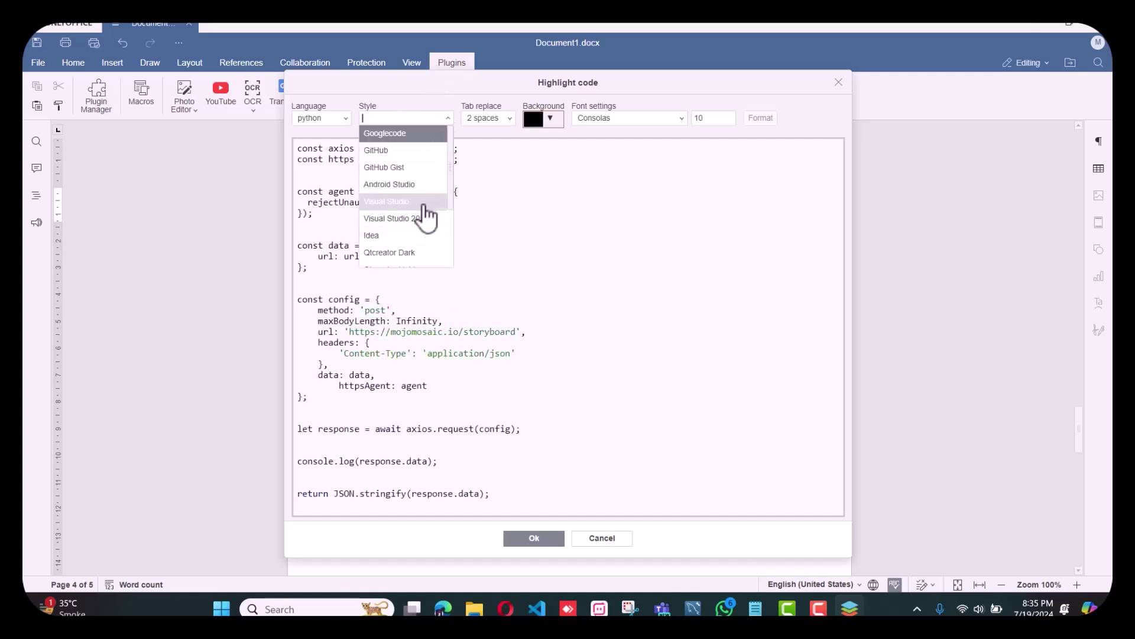
pyautogui.click(391, 201)
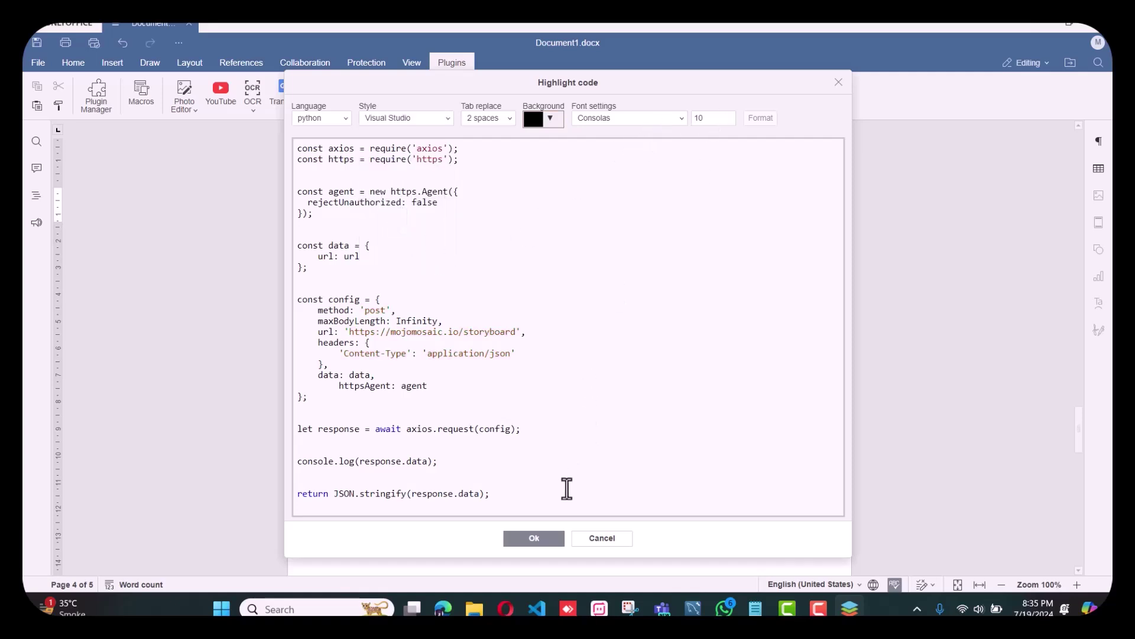
pyautogui.doubleClick(696, 119)
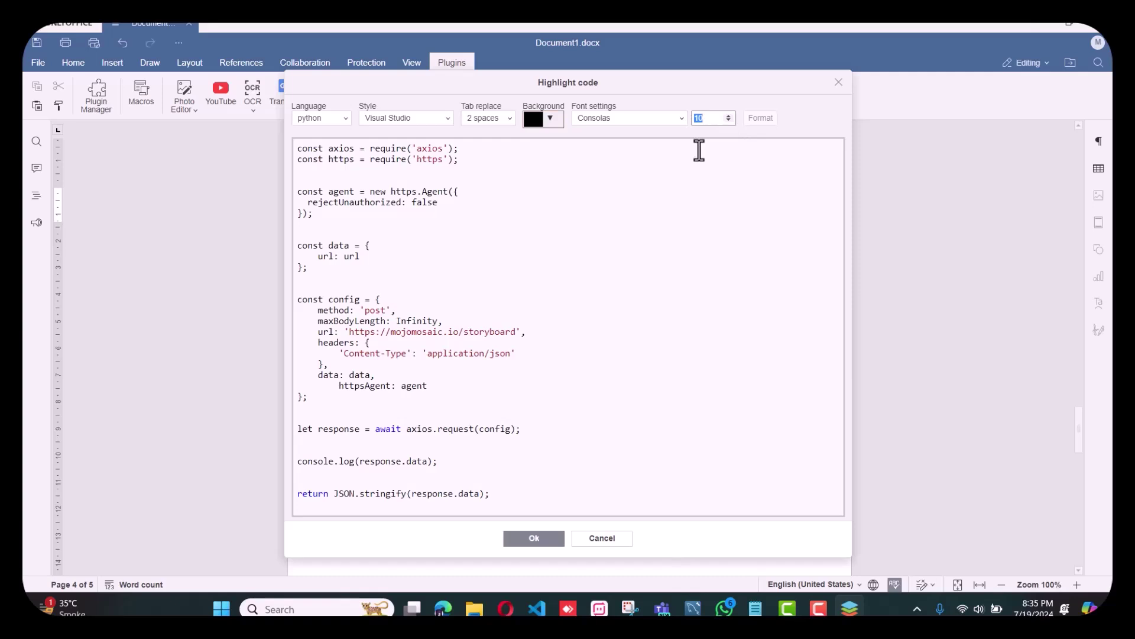
pyautogui.click(551, 540)
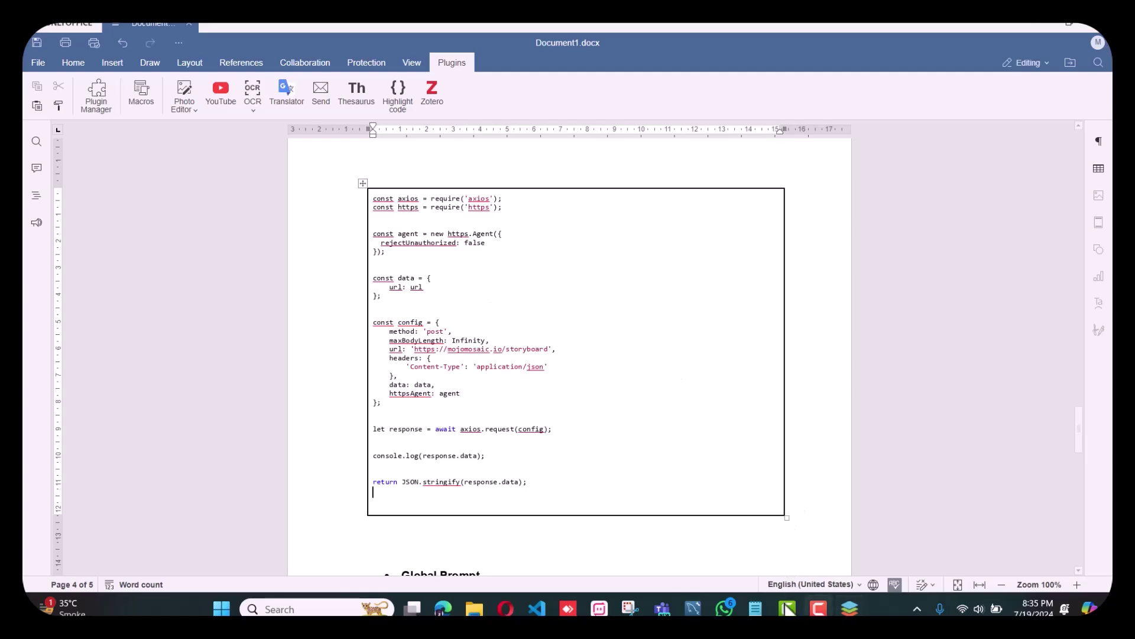
# - Look through the document from the code box to the Diagrams section and back up past the Global Namespace paragraph to the Vimeo Videos section
pyautogui.scroll(-5, 486, 378)
pyautogui.scroll(-9, 483, 342)
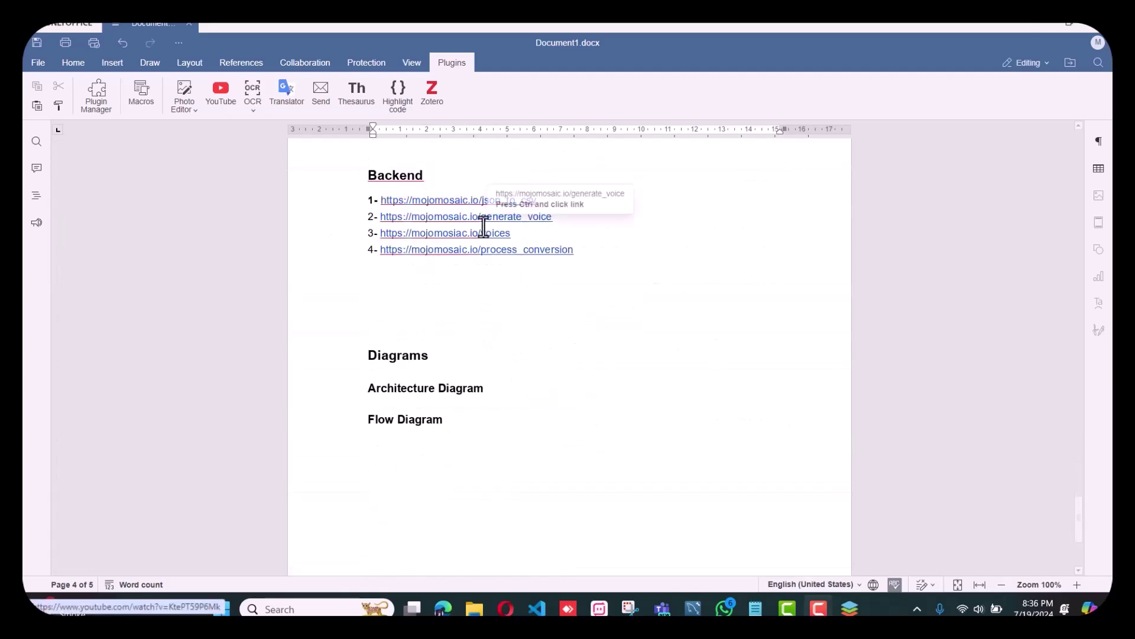
pyautogui.scroll(1, 481, 197)
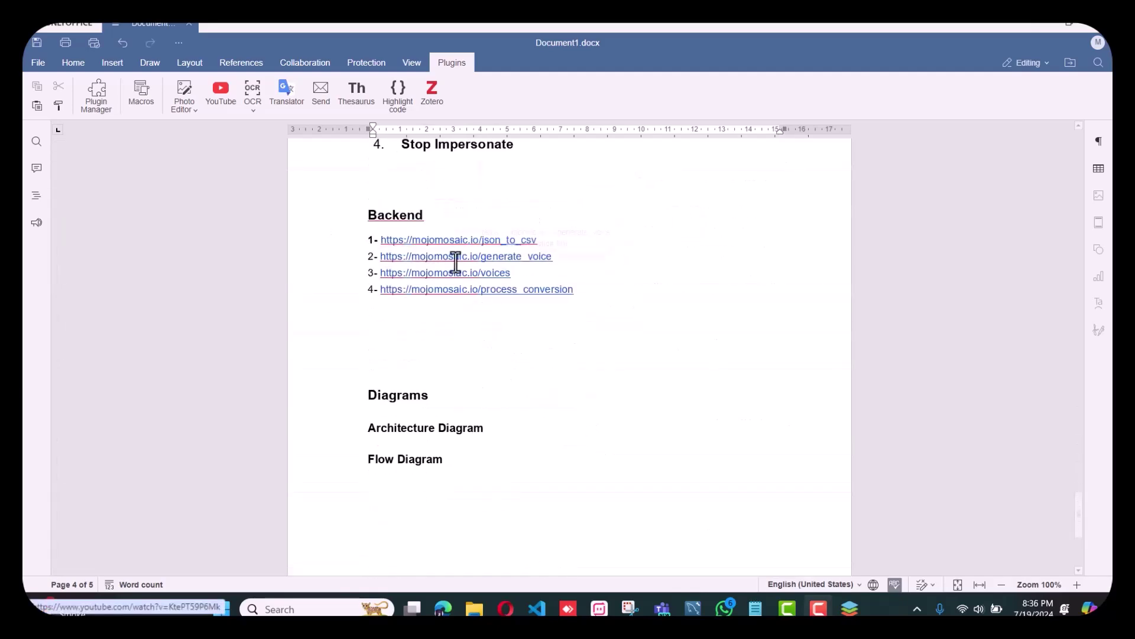
pyautogui.scroll(-2, 615, 299)
pyautogui.scroll(-2, 615, 299)
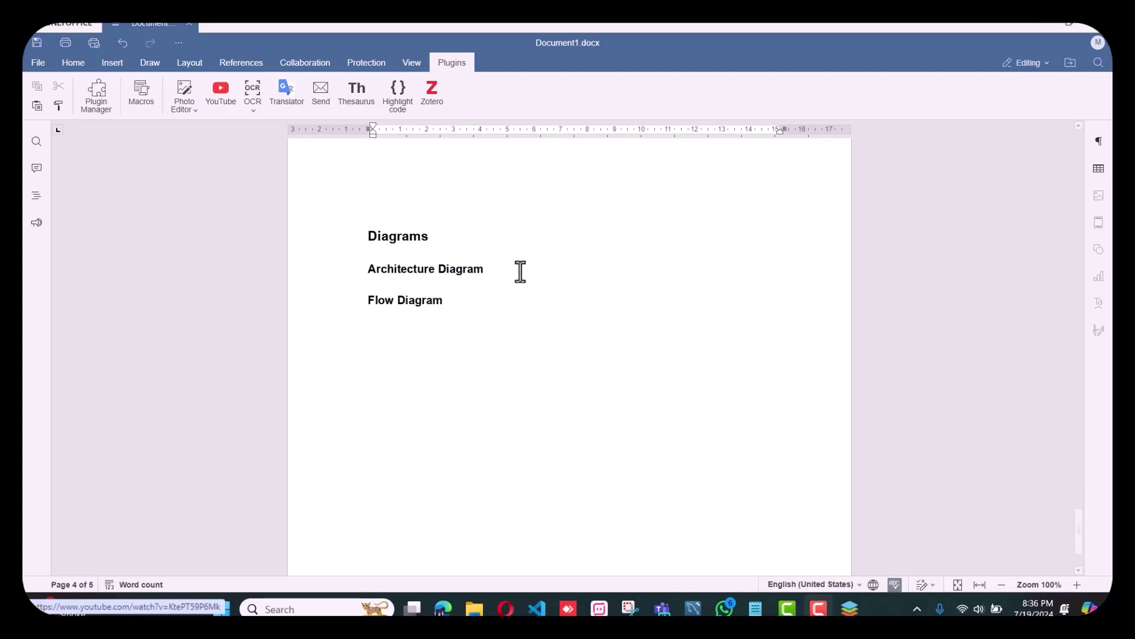
pyautogui.scroll(-1, 528, 335)
pyautogui.scroll(11, 528, 335)
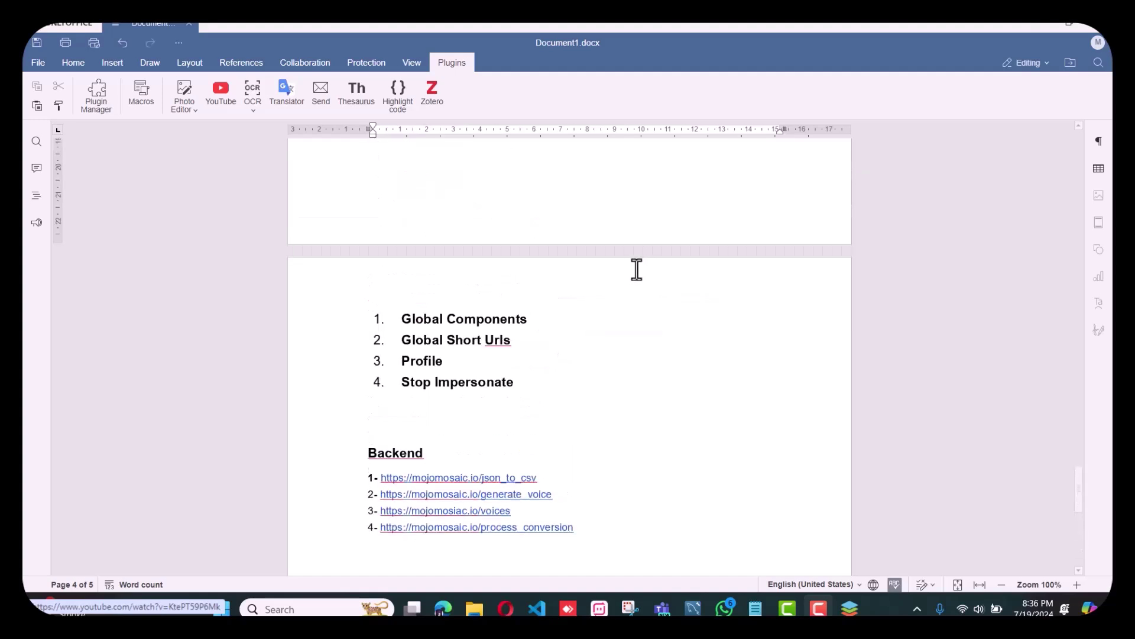
pyautogui.scroll(5, 596, 333)
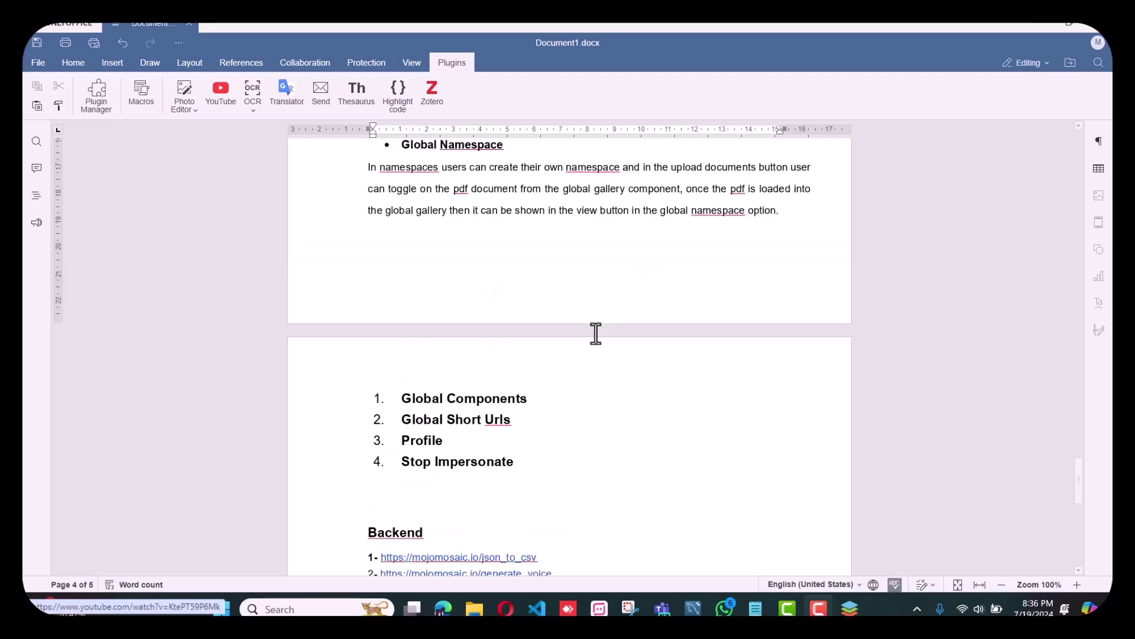
pyautogui.scroll(6, 596, 333)
pyautogui.scroll(-5, 594, 331)
pyautogui.scroll(-2, 694, 353)
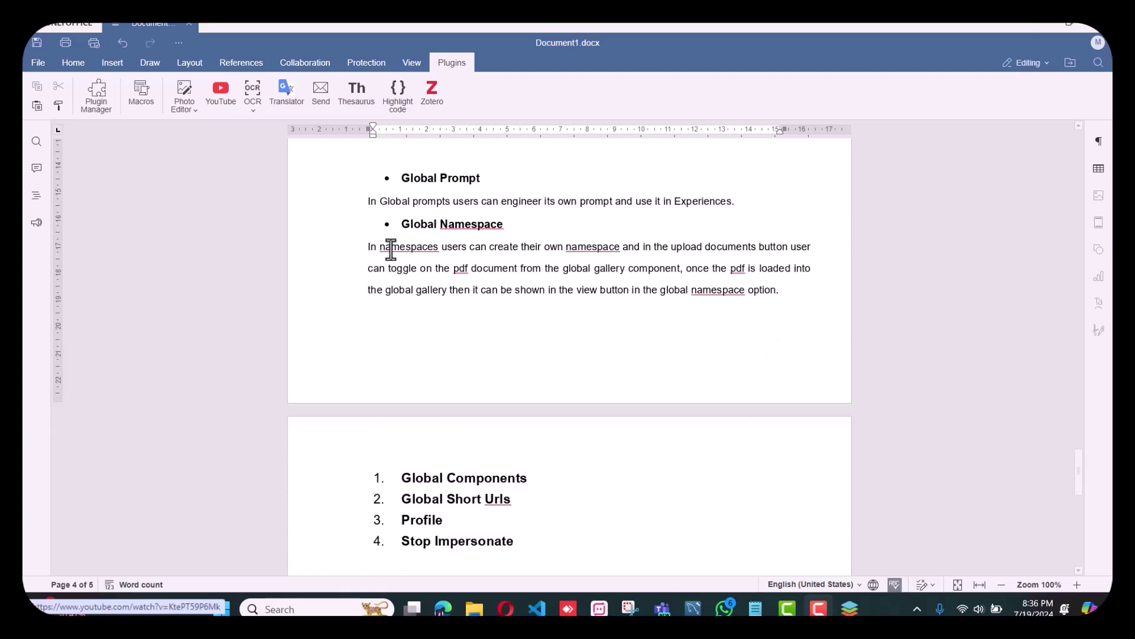
pyautogui.moveTo(367, 251); pyautogui.dragTo(780, 301)
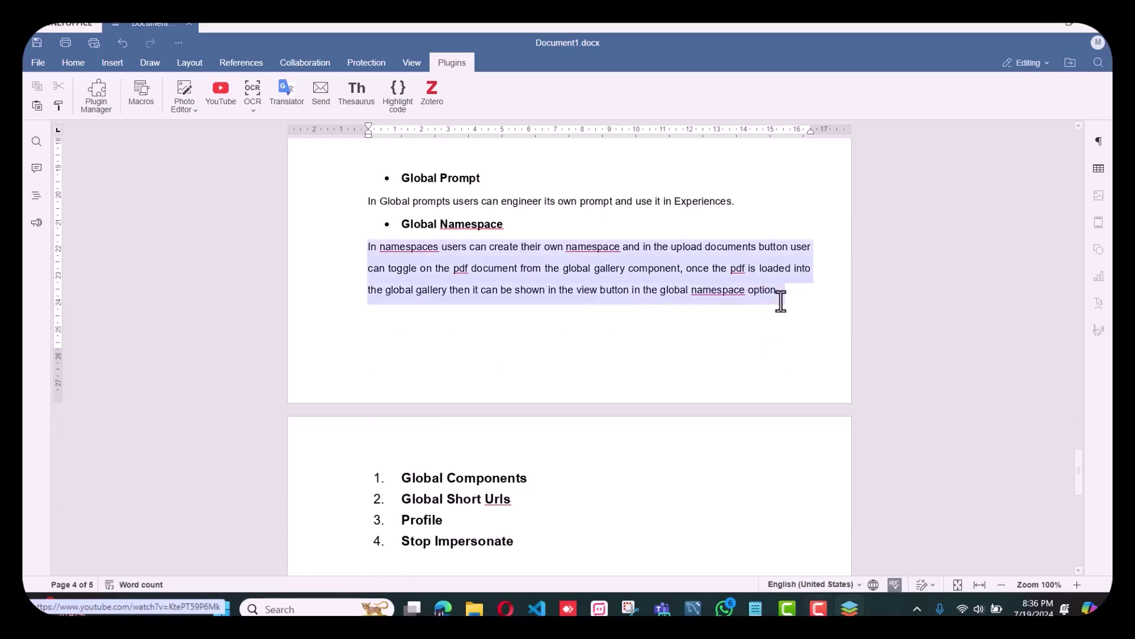
pyautogui.click(778, 294)
pyautogui.scroll(3, 778, 299)
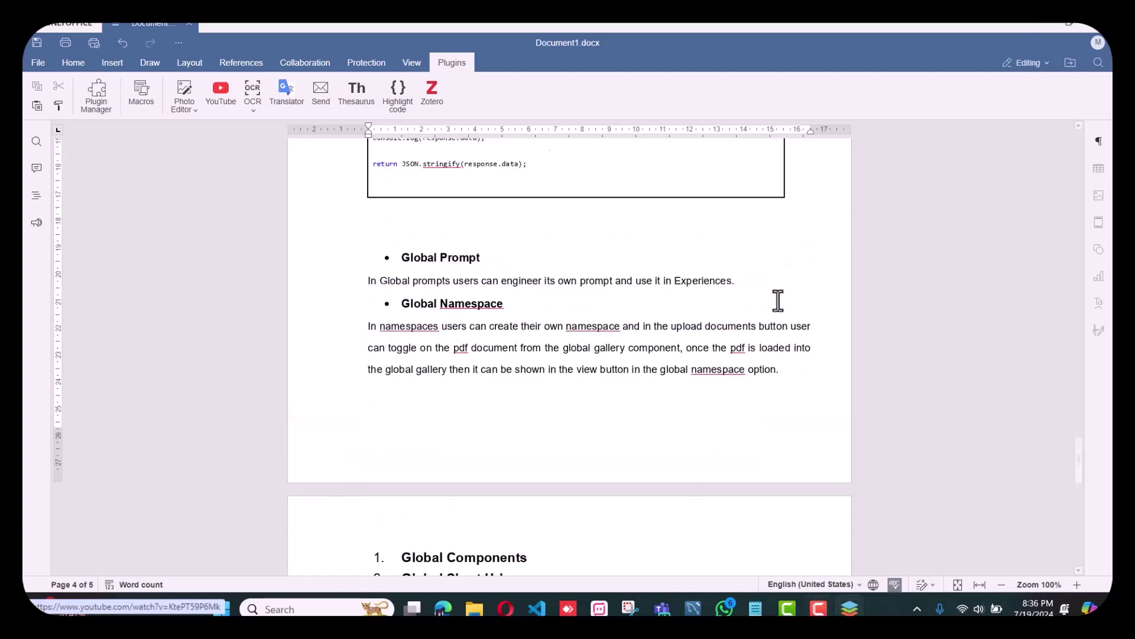
pyautogui.scroll(15, 676, 359)
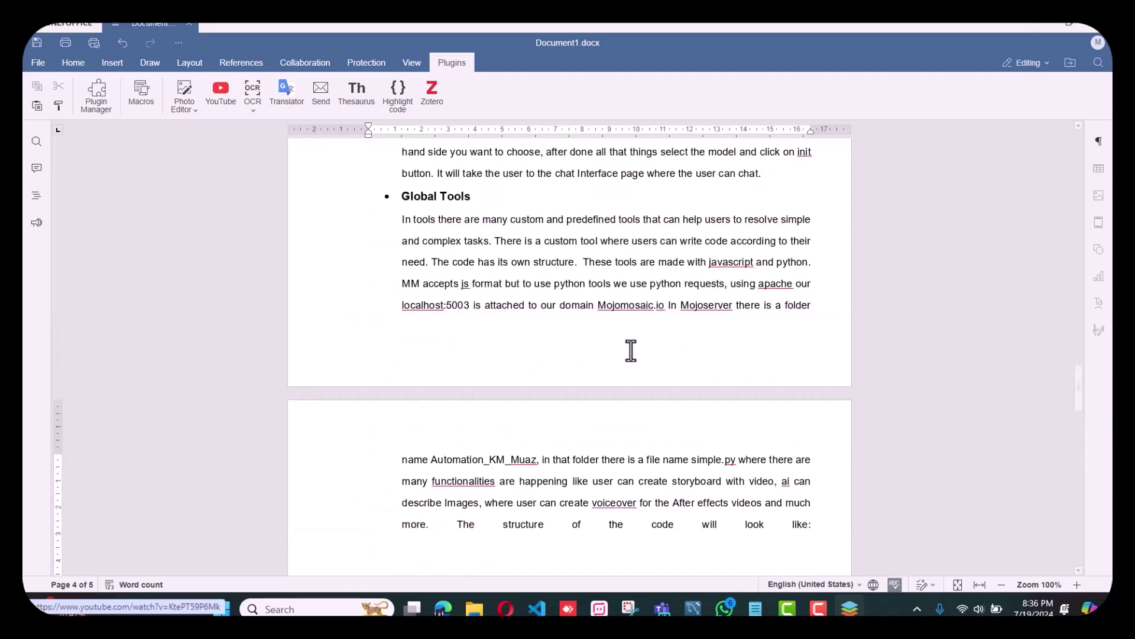
pyautogui.scroll(6, 631, 350)
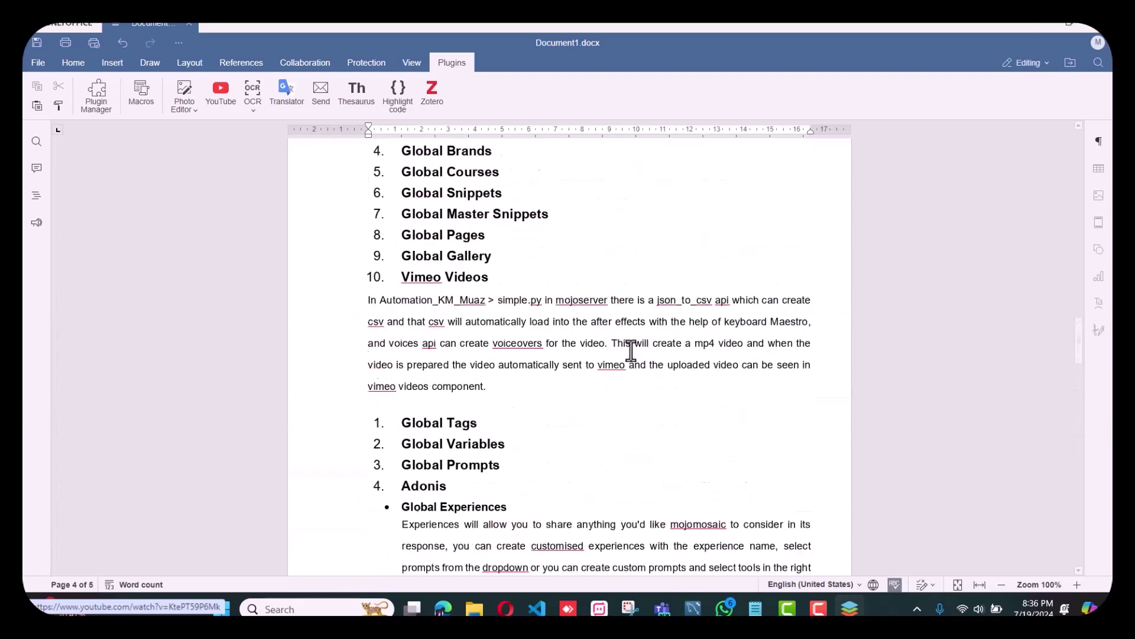
# - Fit the page to width and examine the text and image options in the custom watermark settings
pyautogui.click(980, 585)
pyautogui.click(180, 64)
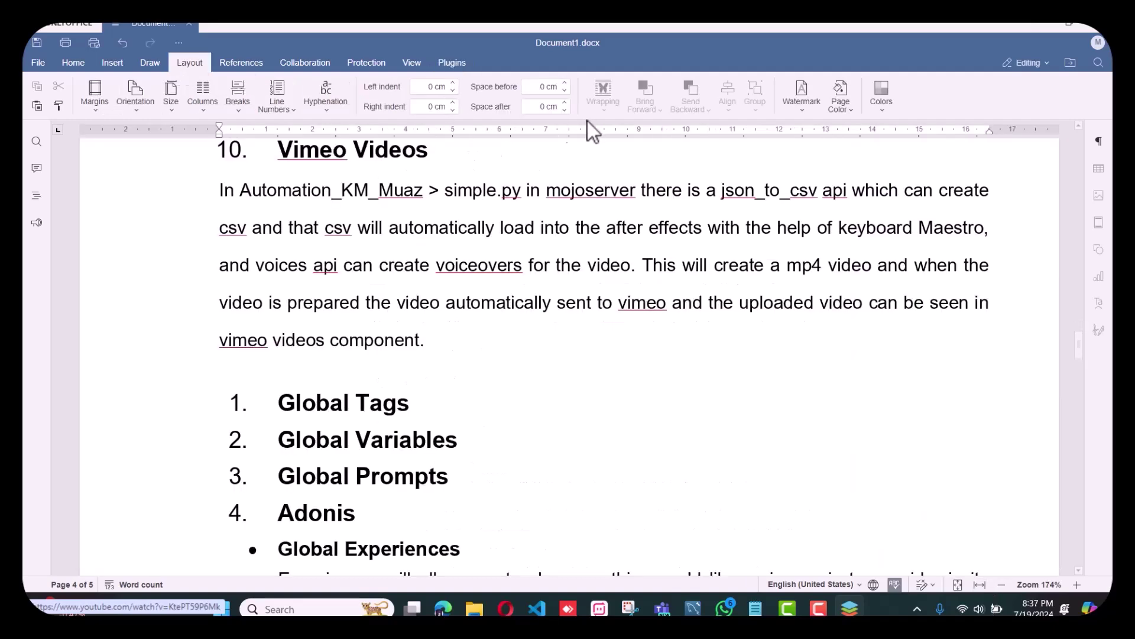
pyautogui.click(804, 105)
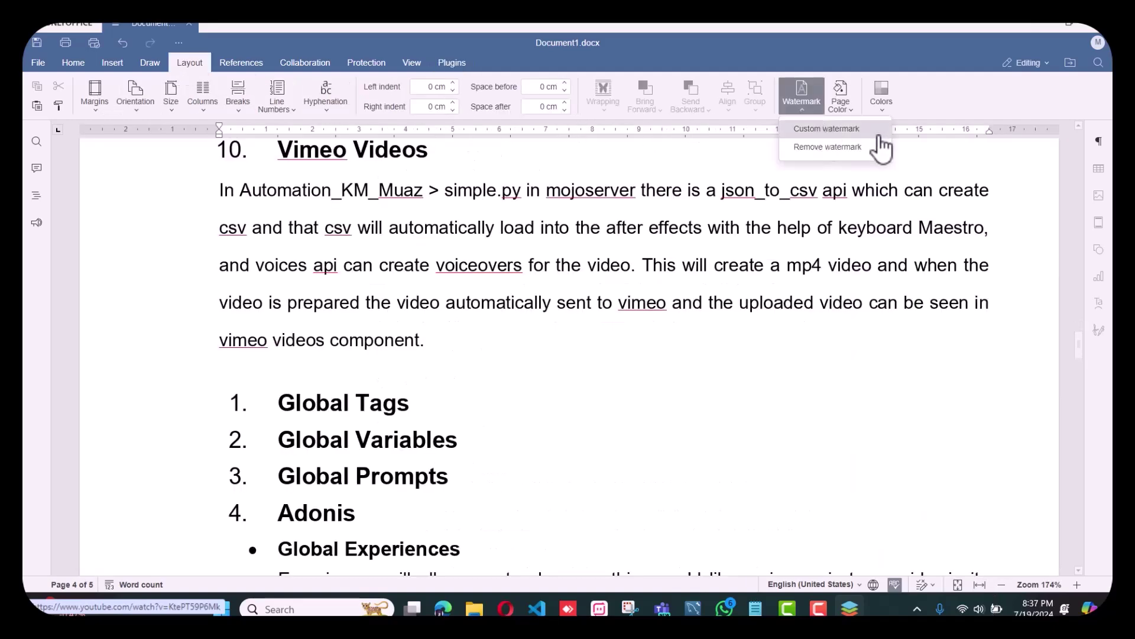
pyautogui.click(847, 136)
pyautogui.click(438, 216)
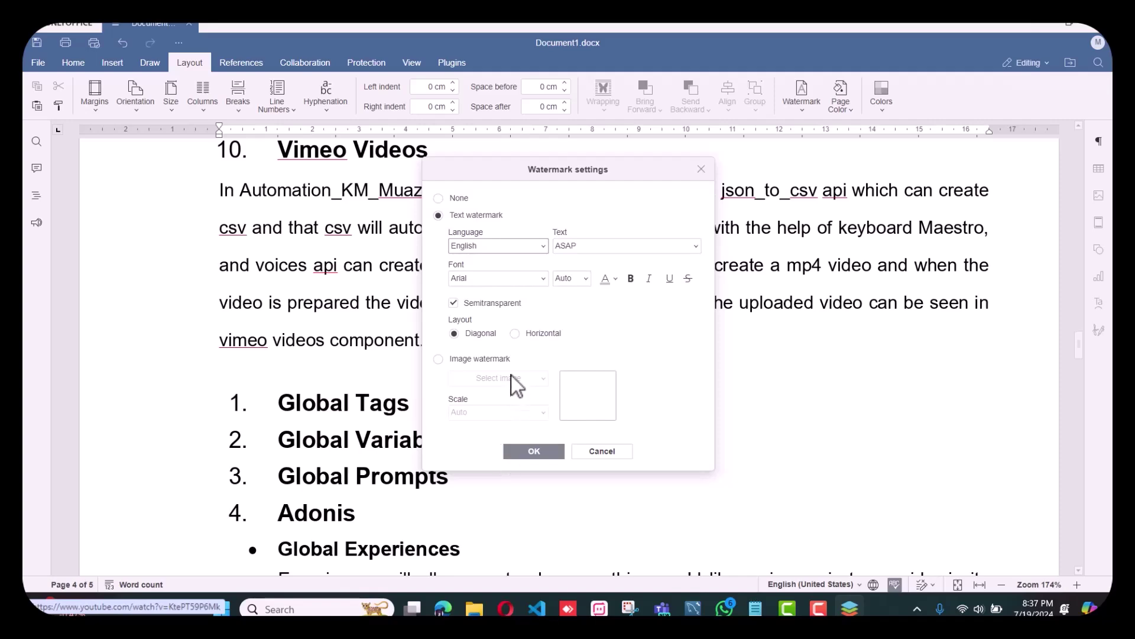
pyautogui.click(440, 362)
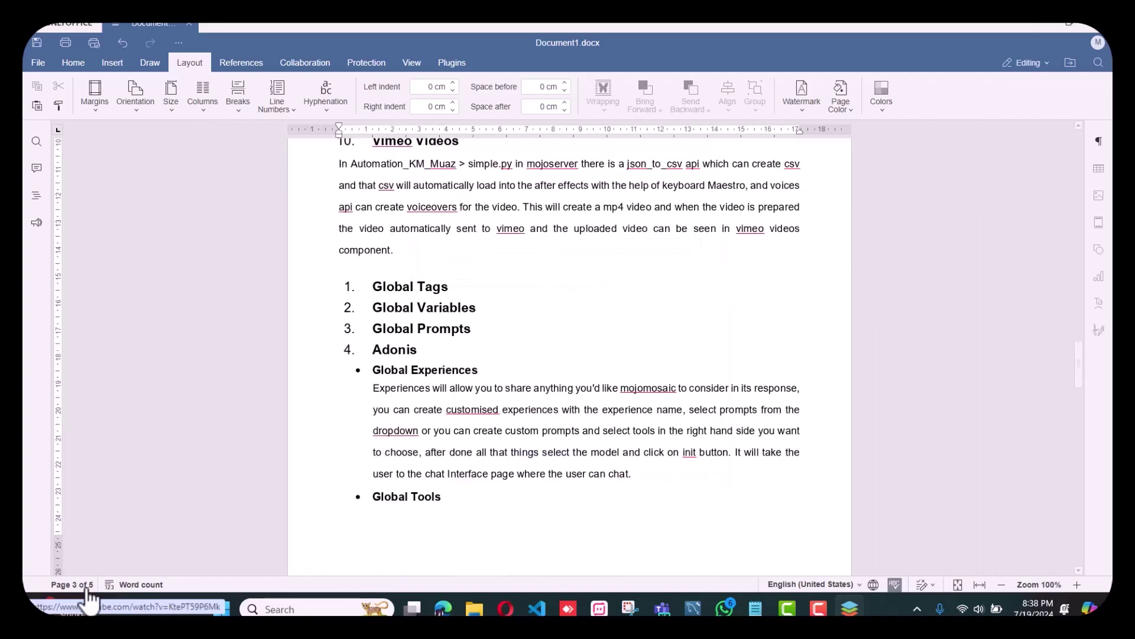
# - Check the document's word count statistics and look over the contents list on the earlier pages
pyautogui.click(136, 584)
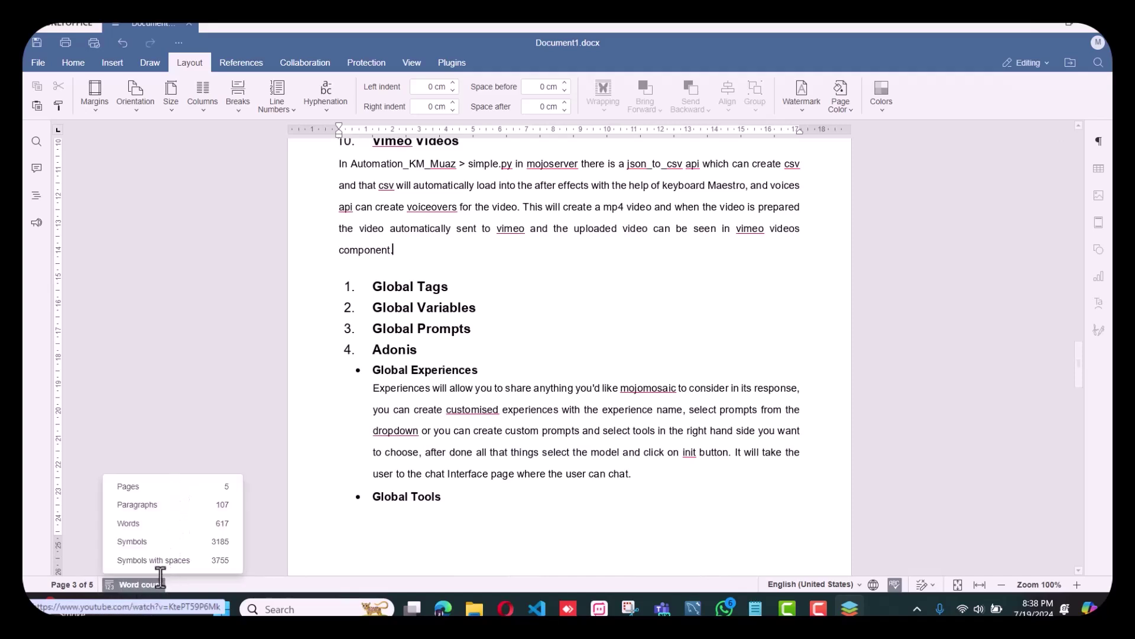
pyautogui.click(157, 587)
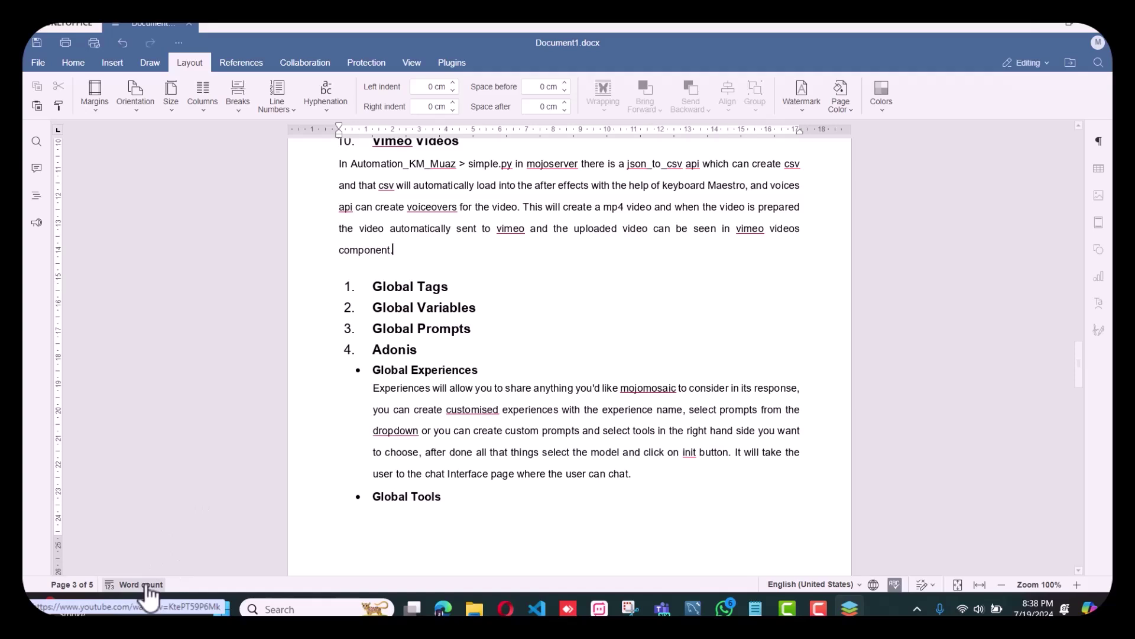
pyautogui.scroll(15, 608, 286)
pyautogui.scroll(-5, 641, 309)
pyautogui.scroll(1, 511, 425)
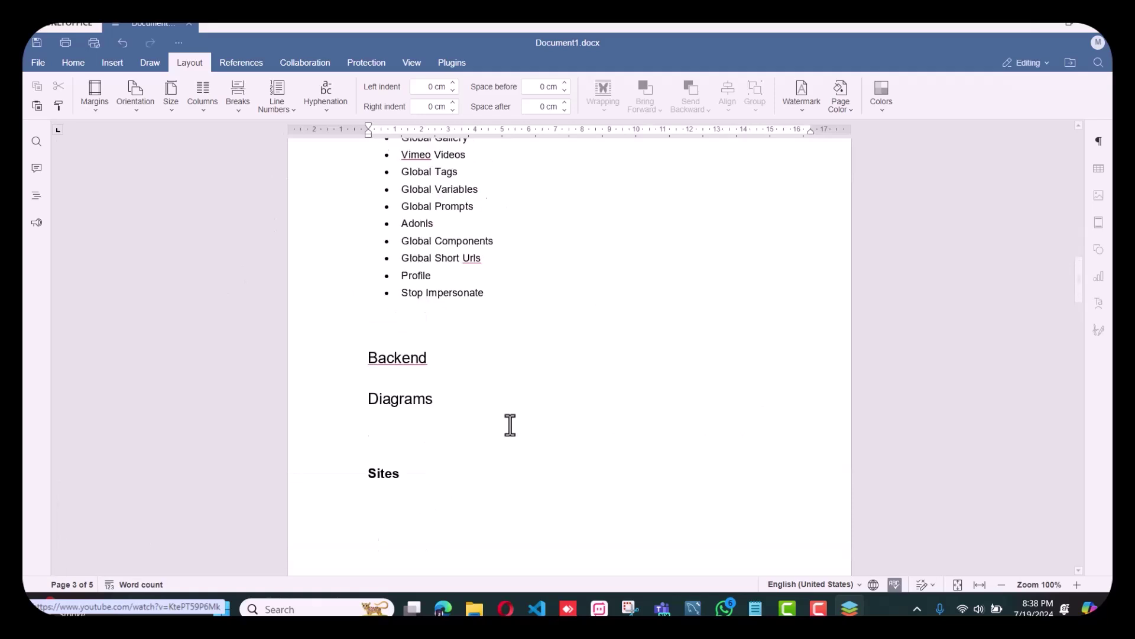